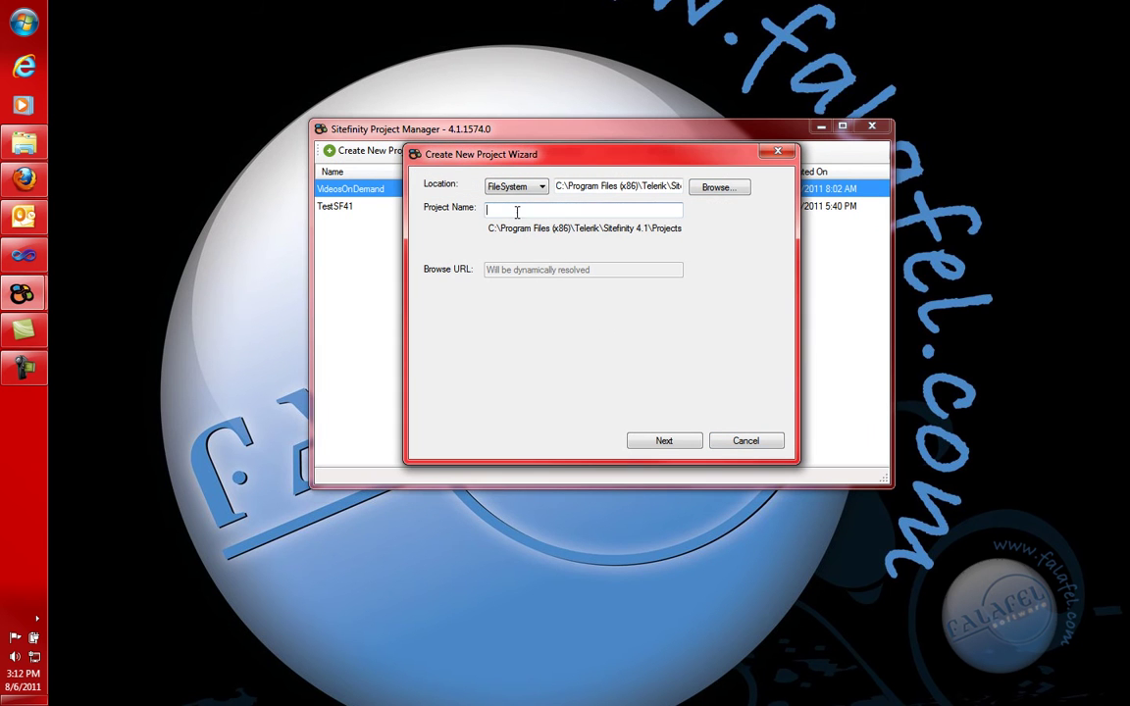
- Create the TestSourceControl project on the falafel.com license, opening its administration when finished
type("TestSourceControl")
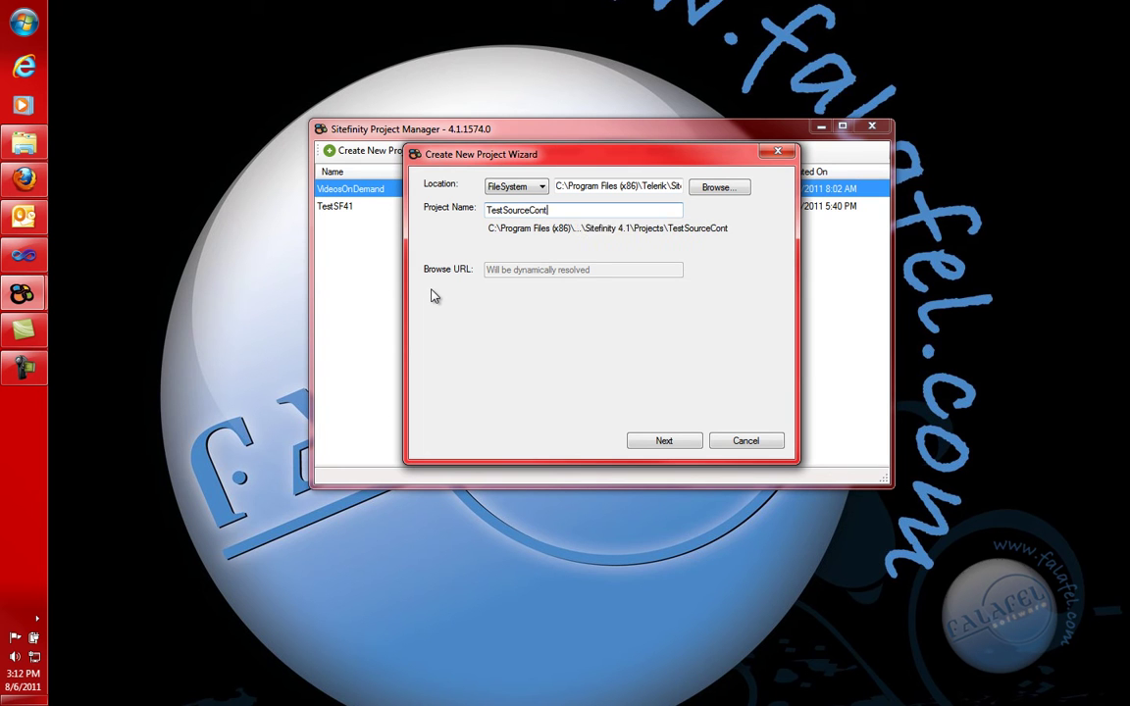
left_click(681, 441)
left_click(550, 248)
left_click(545, 259)
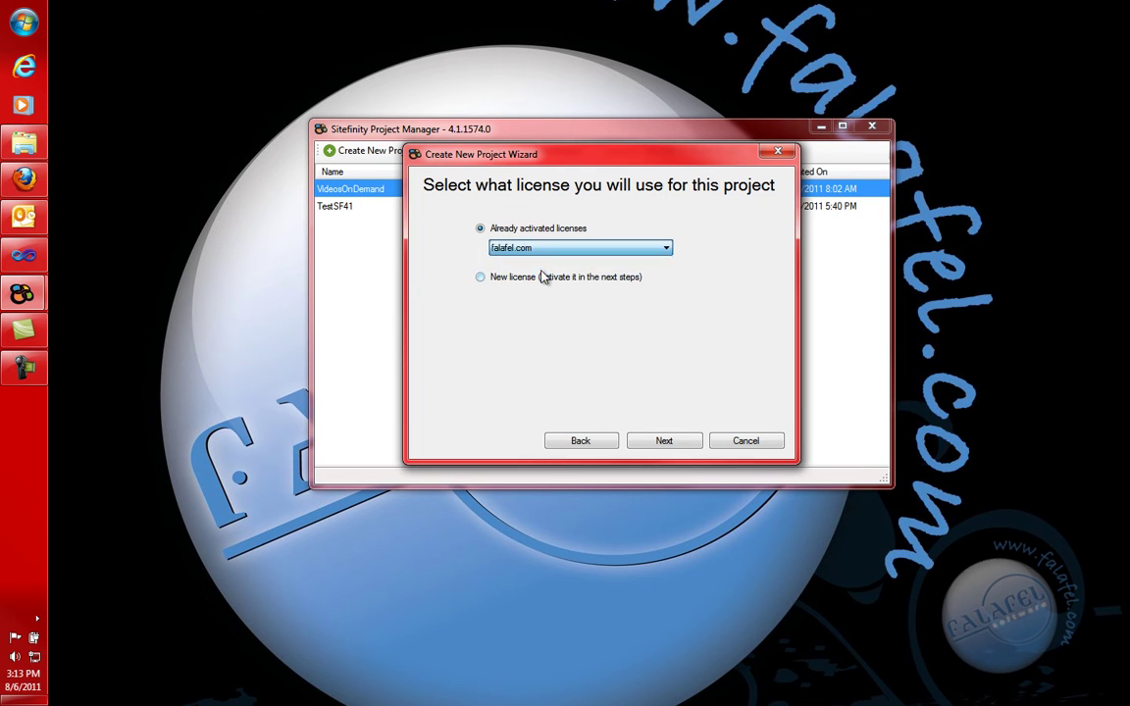
left_click(674, 444)
left_click(452, 432)
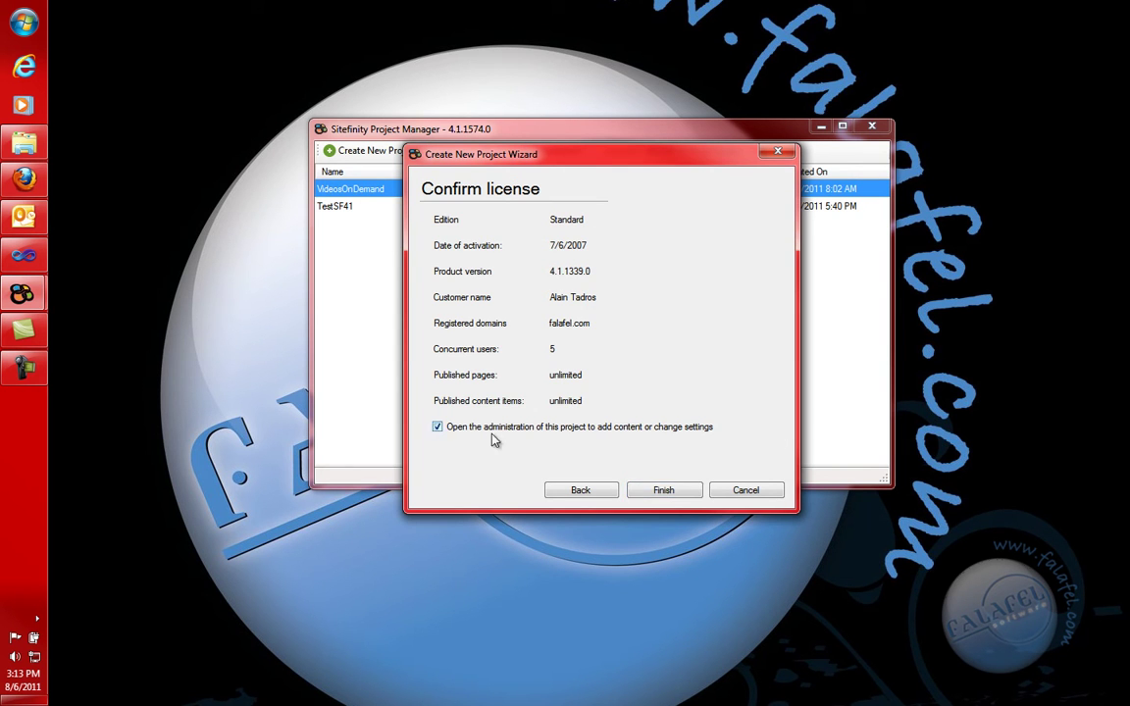
left_click(663, 490)
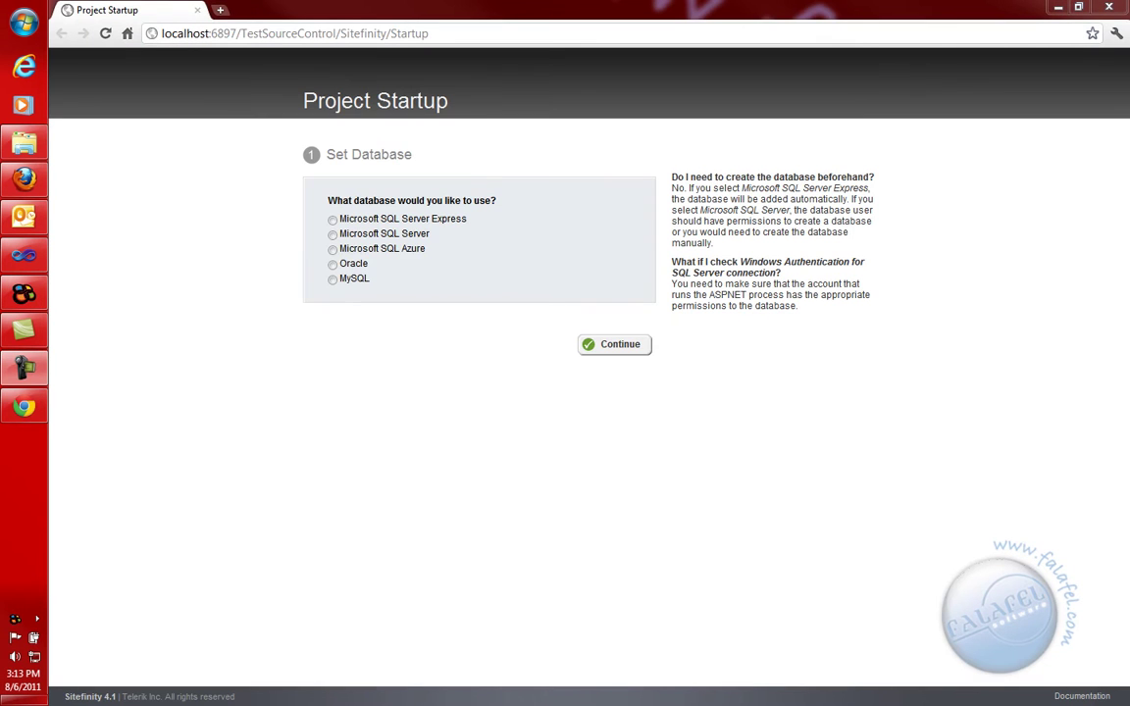
- Choose Microsoft SQL Server with Windows Authentication, server '.', database TestSourceControl, and start setup
left_click(333, 235)
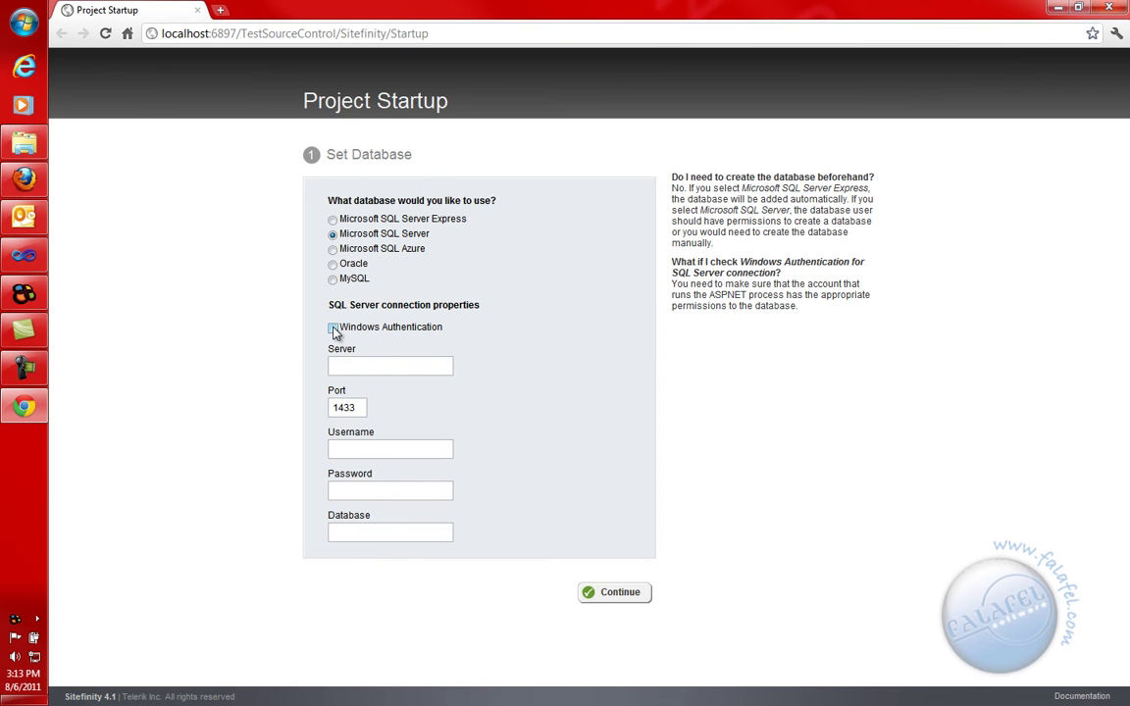
left_click(334, 328)
left_click(389, 368)
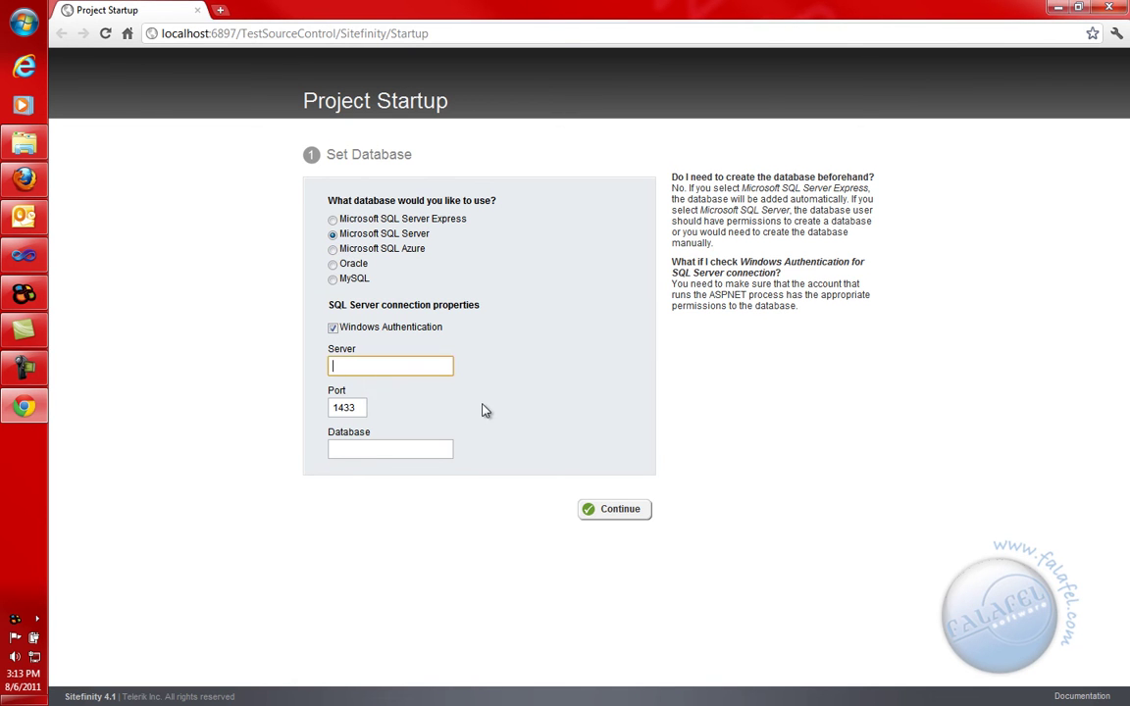
type(".")
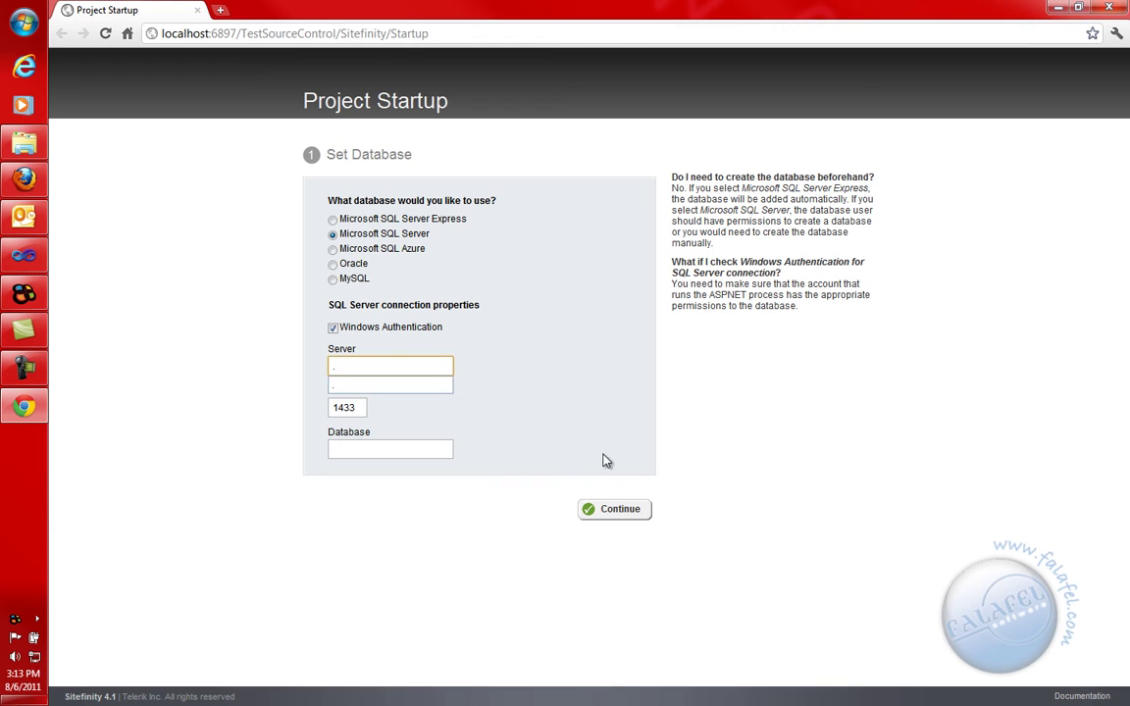
left_click(477, 341)
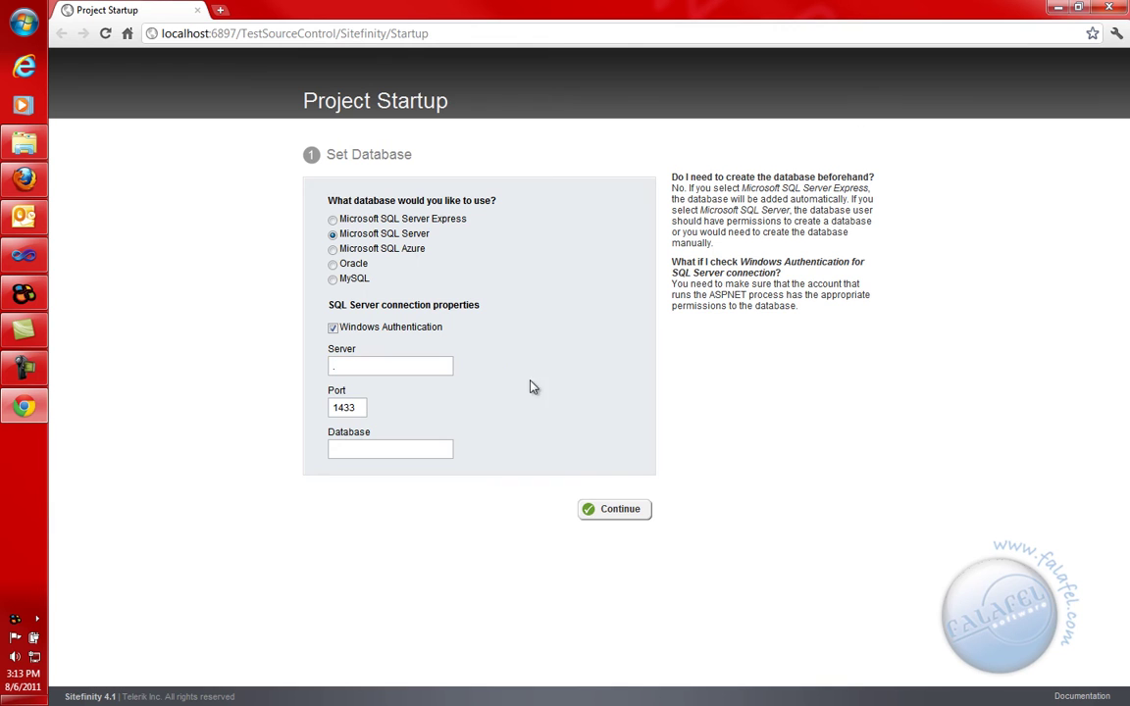
left_click(356, 449)
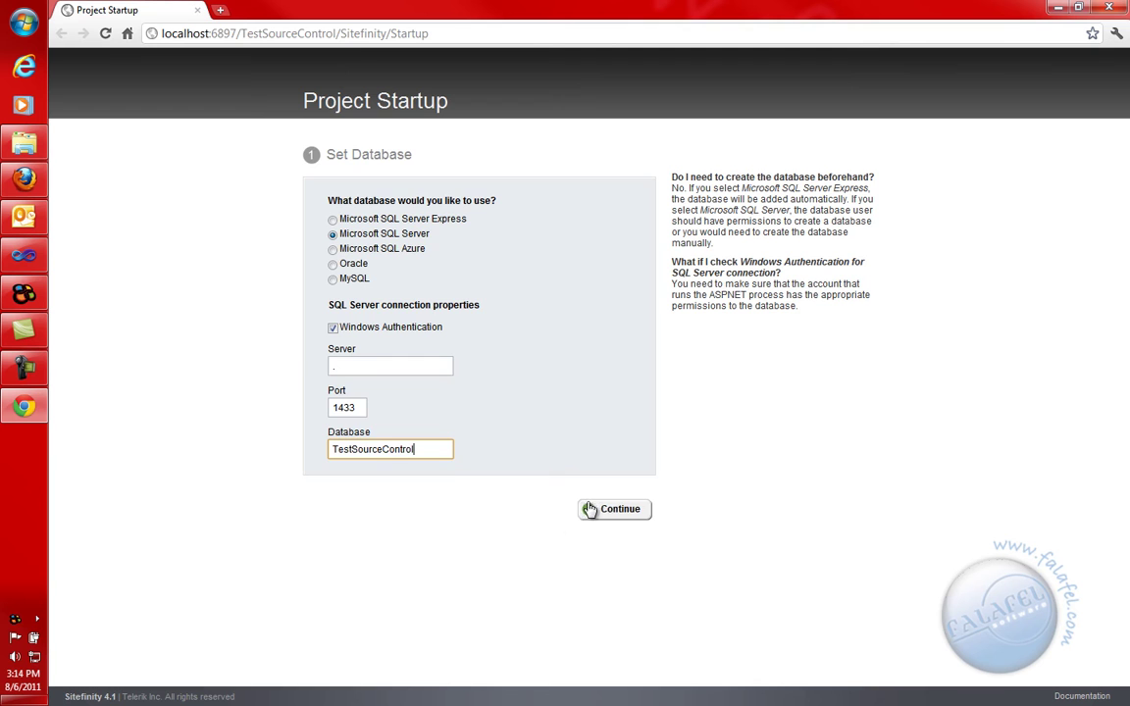
left_click(622, 513)
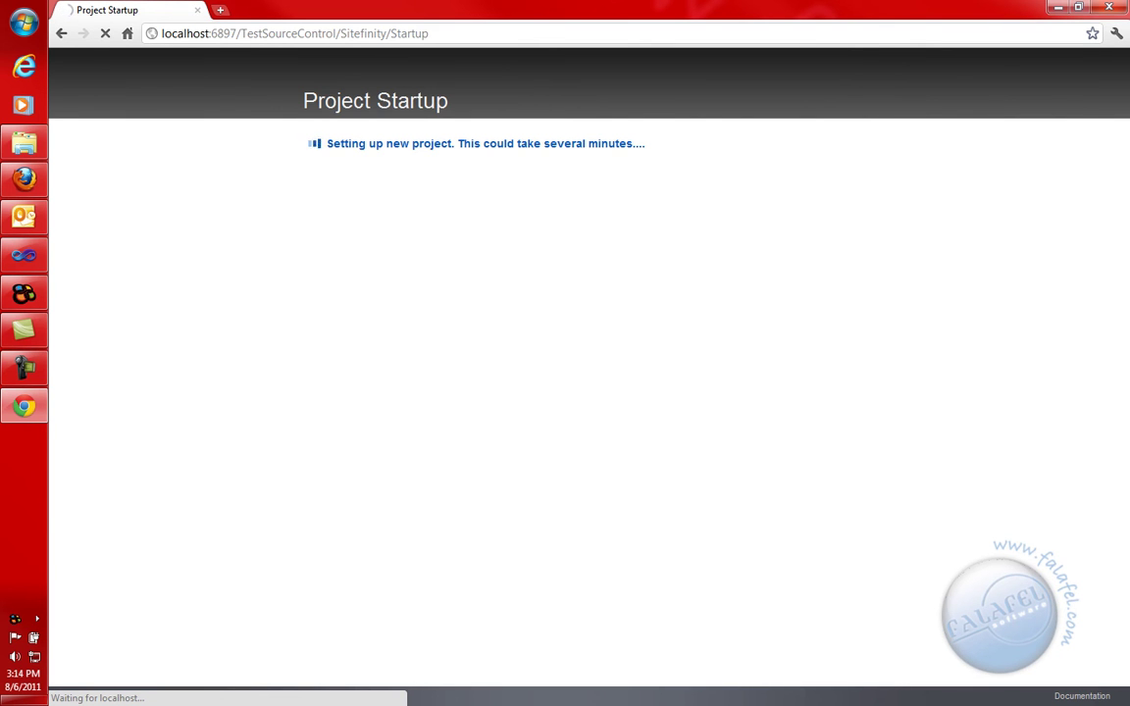
- Enter the administrator's first and last name, keeping the username admin
left_click(361, 241)
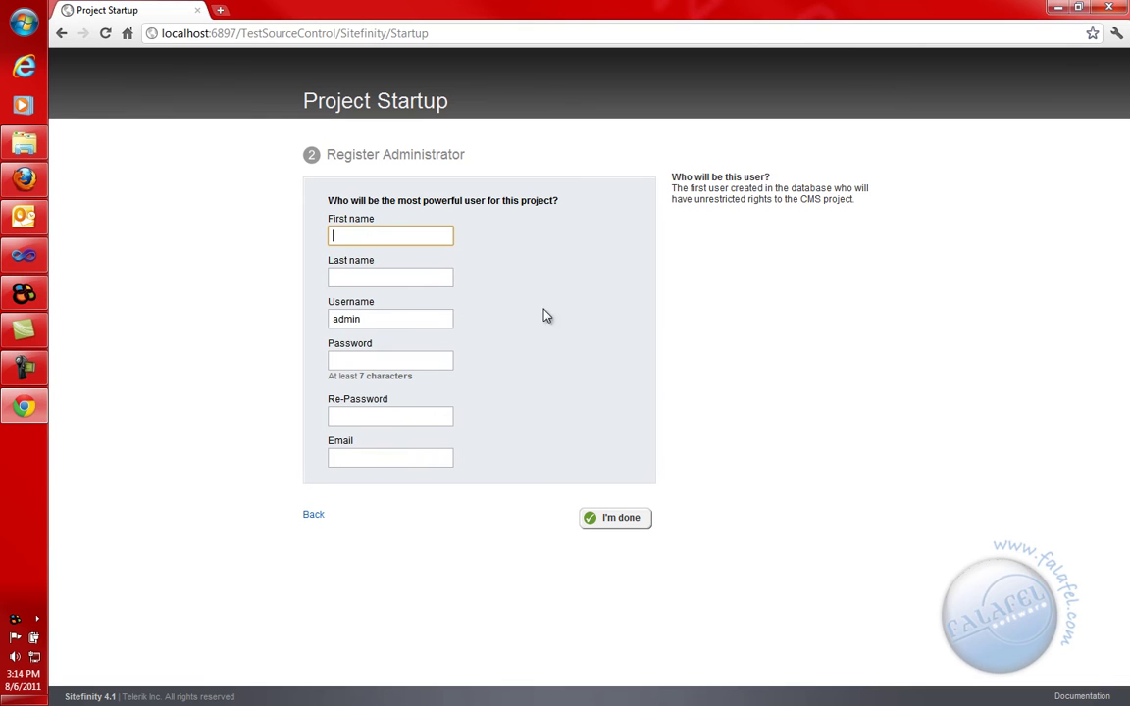
type("Lino")
key("Tab")
type("Tad")
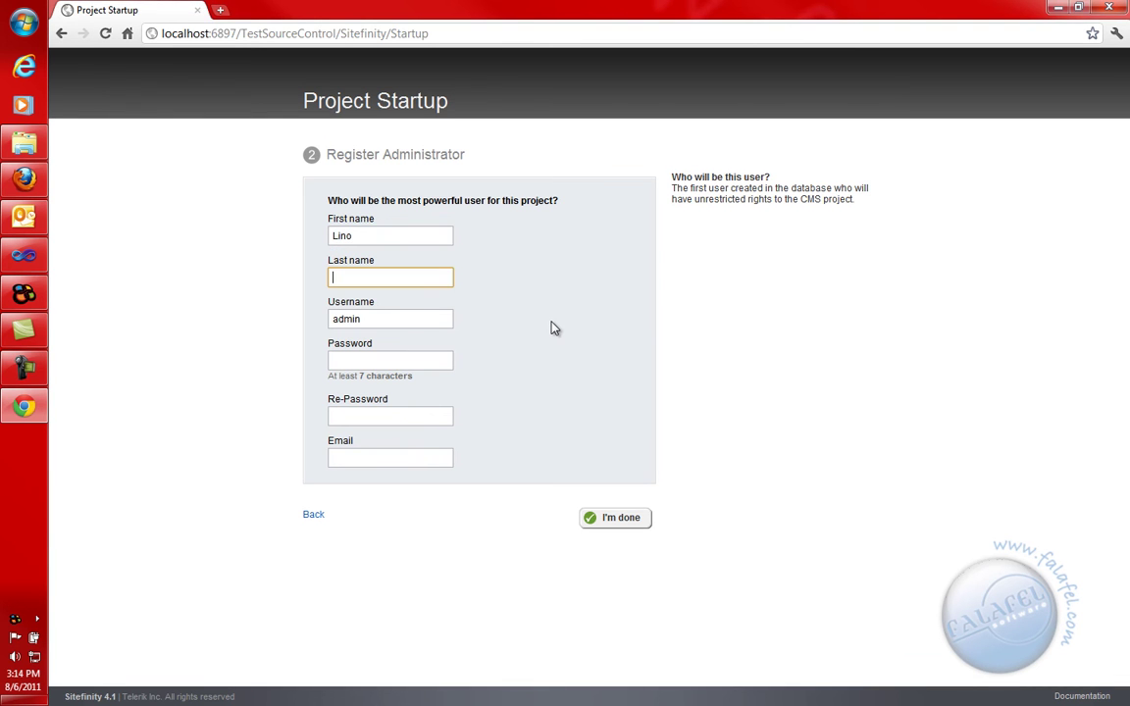
type("ros")
key("Tab")
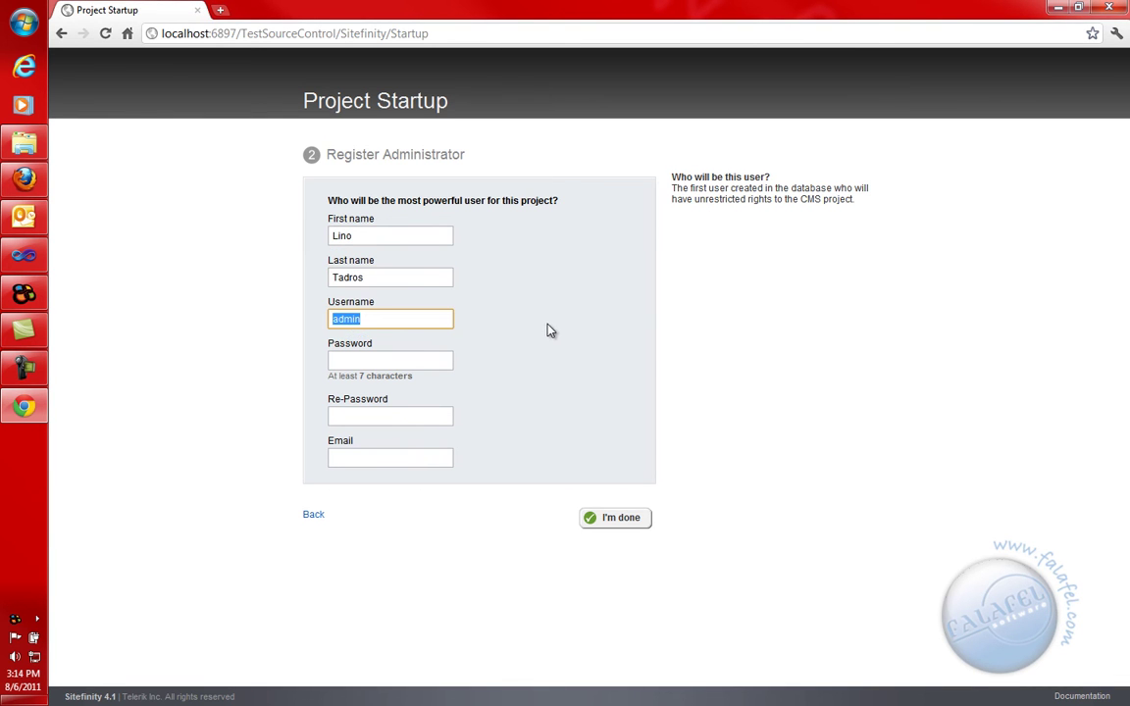
key("Tab")
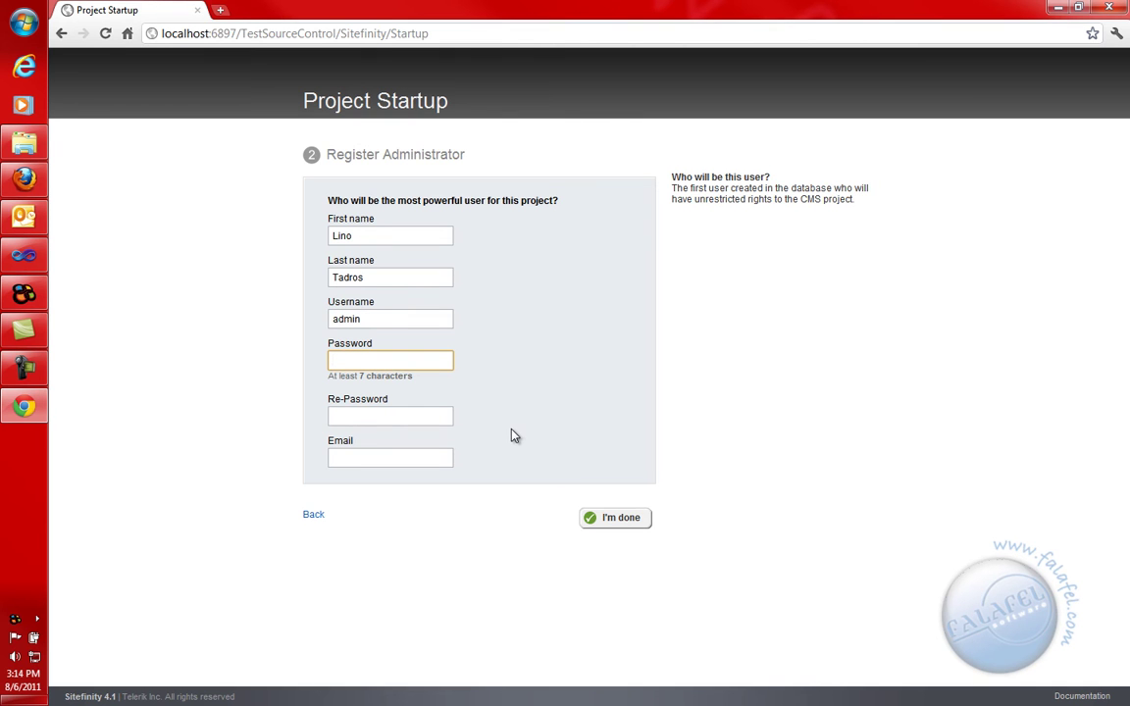
- Enter and repeat the admin password, add the e-mail, submit, and let Chrome save the password
type("password")
key("Tab")
type("password")
key("Tab")
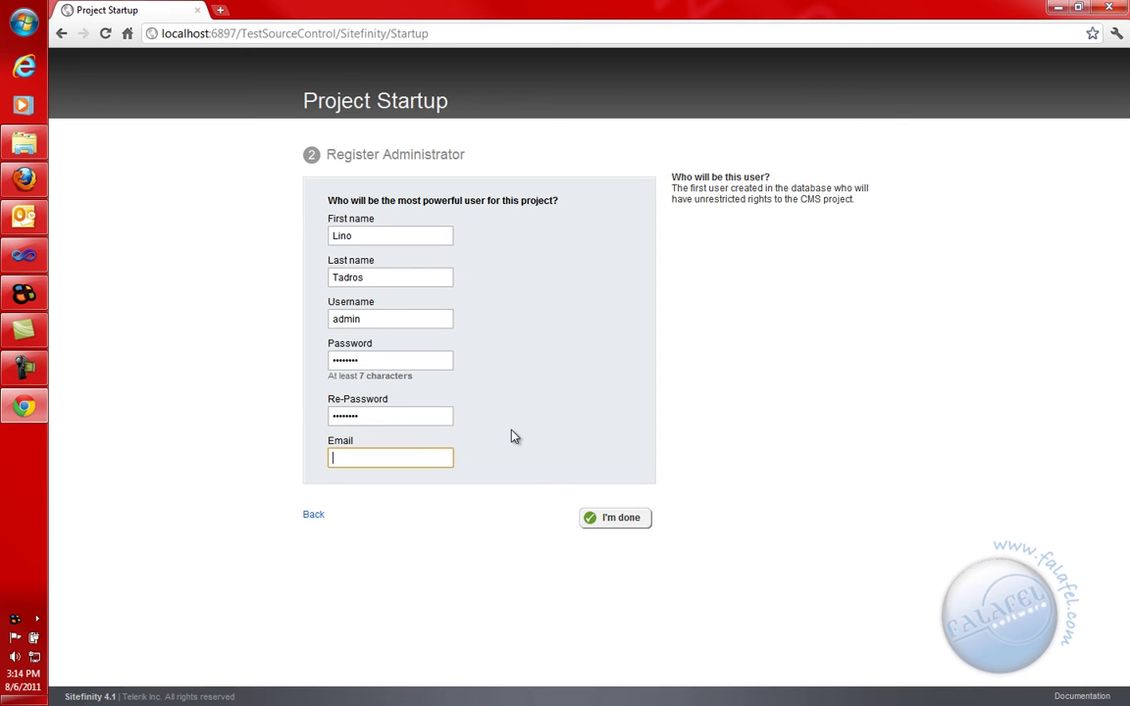
left_click(618, 522)
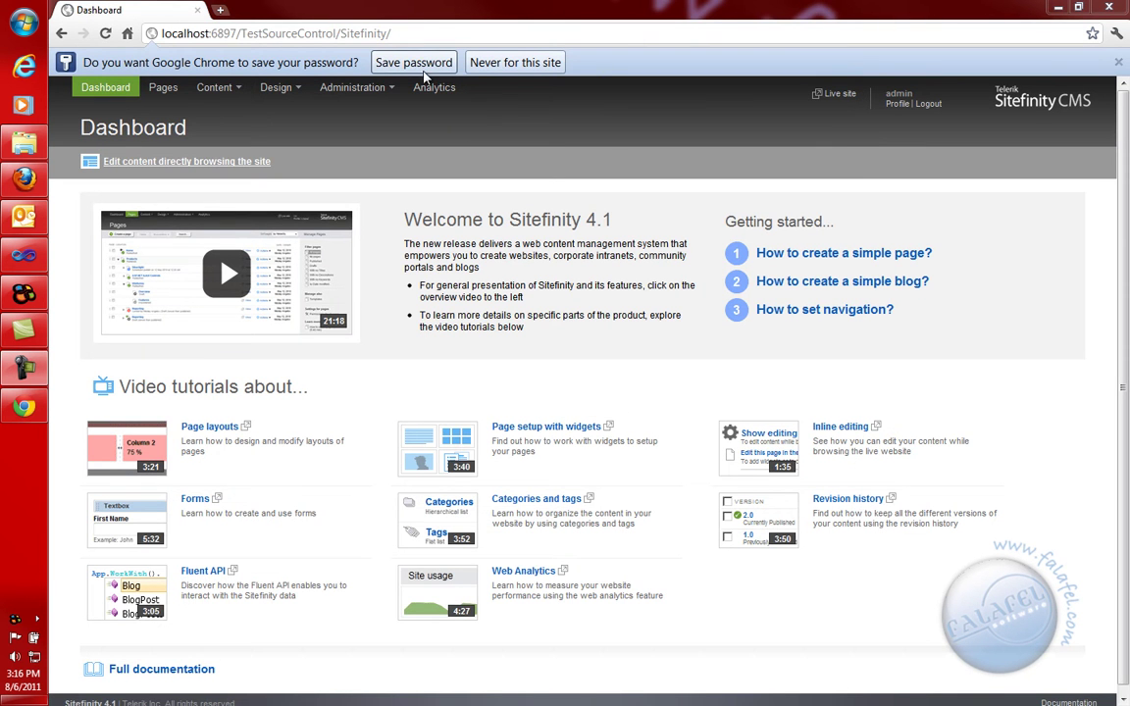
left_click(388, 62)
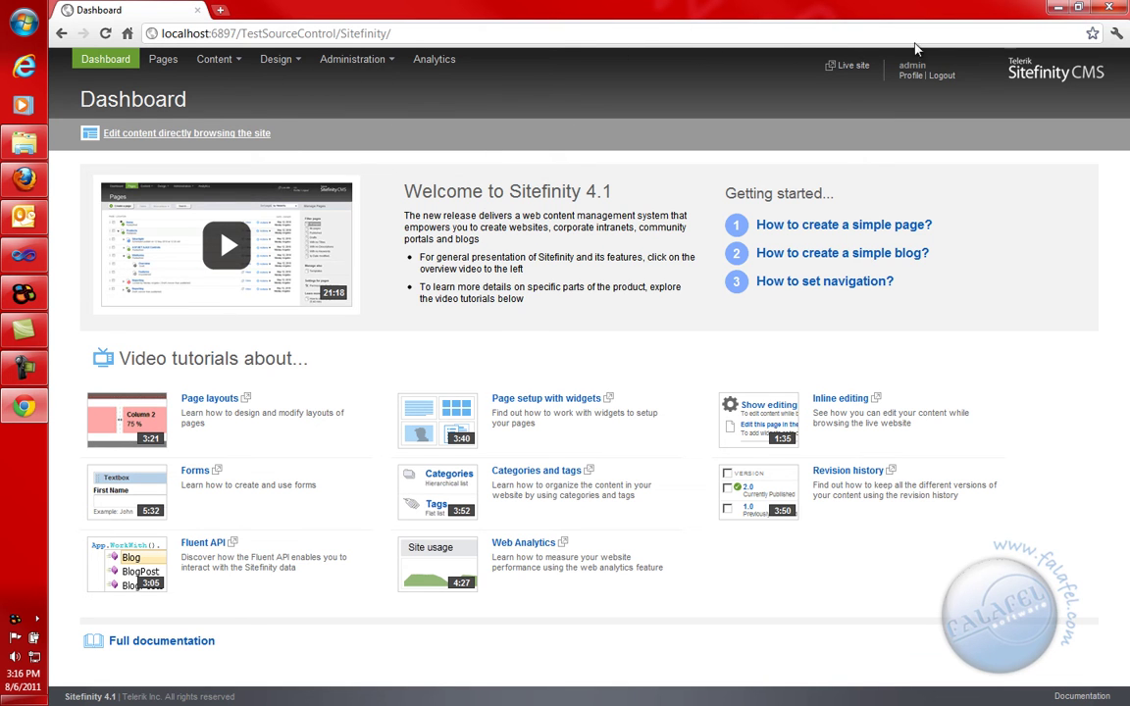
left_click(221, 10)
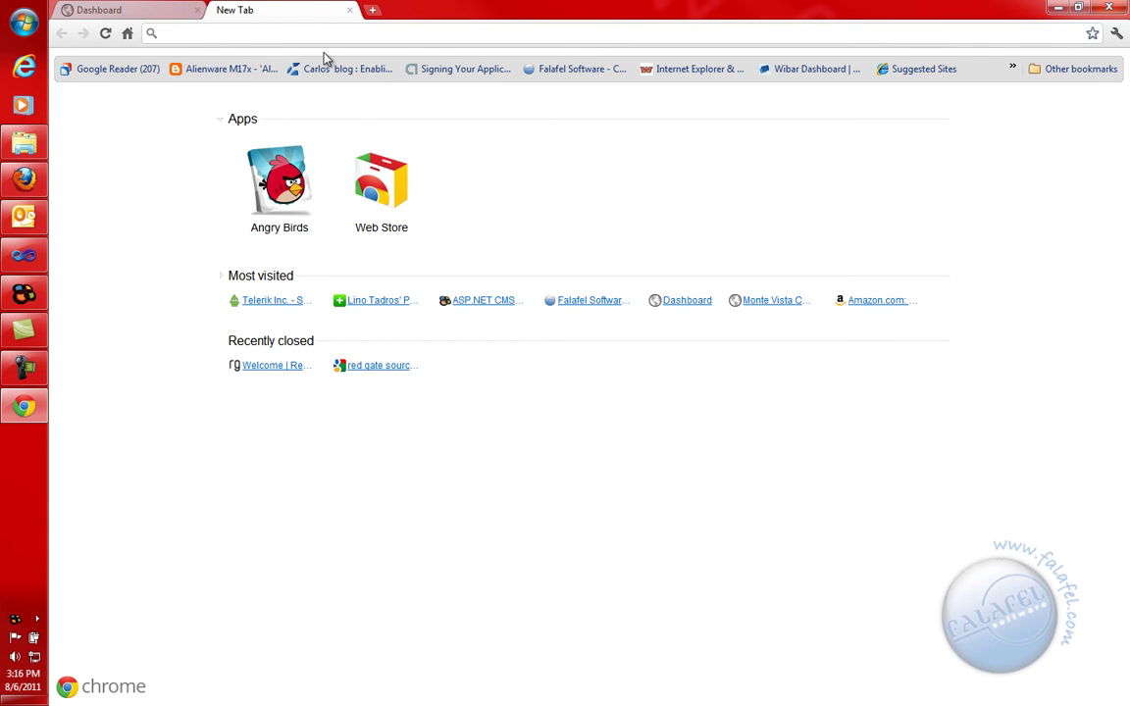
type("red-gate.com")
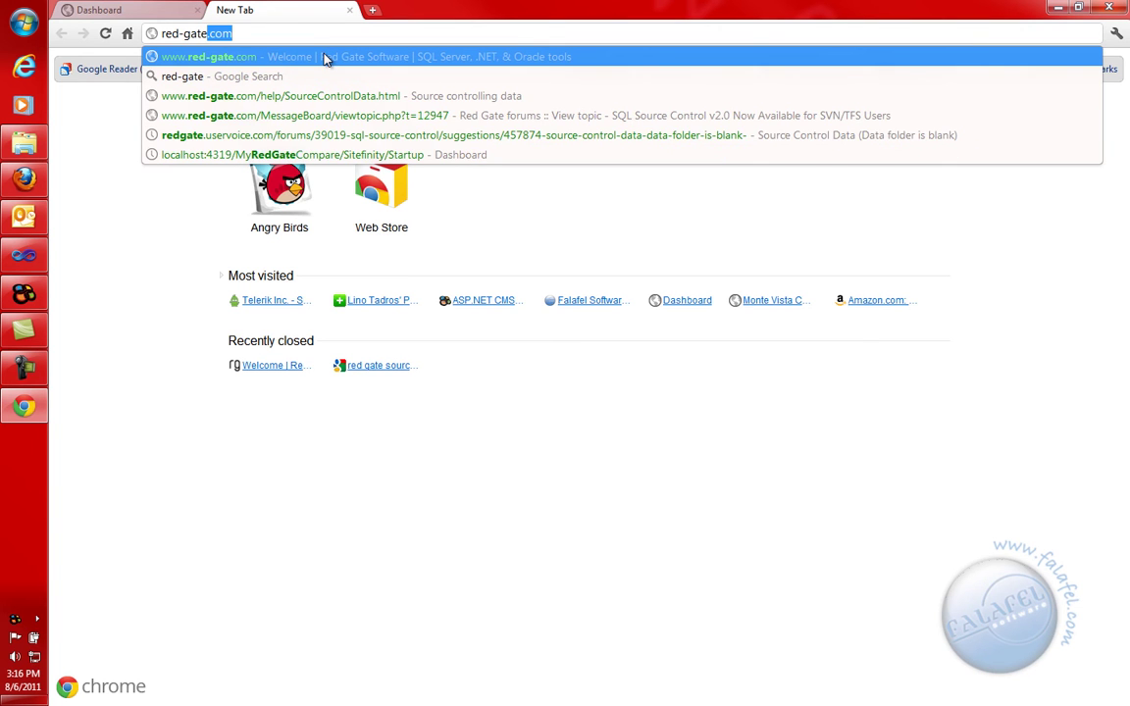
left_click(326, 57)
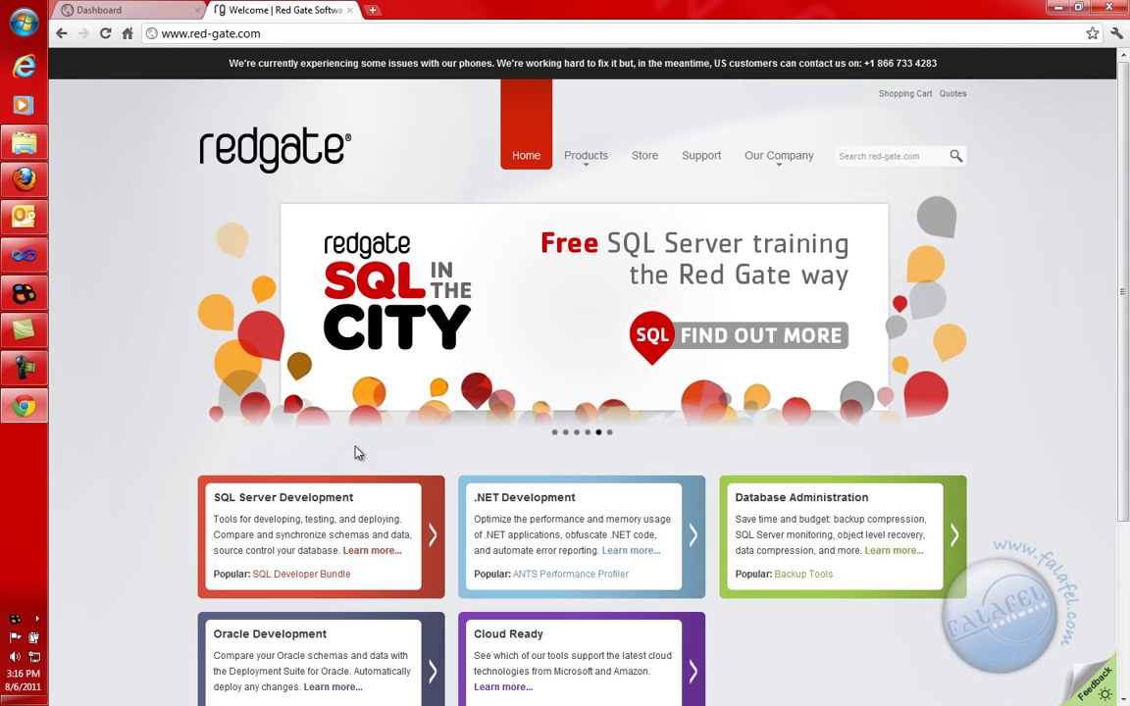
left_click(310, 496)
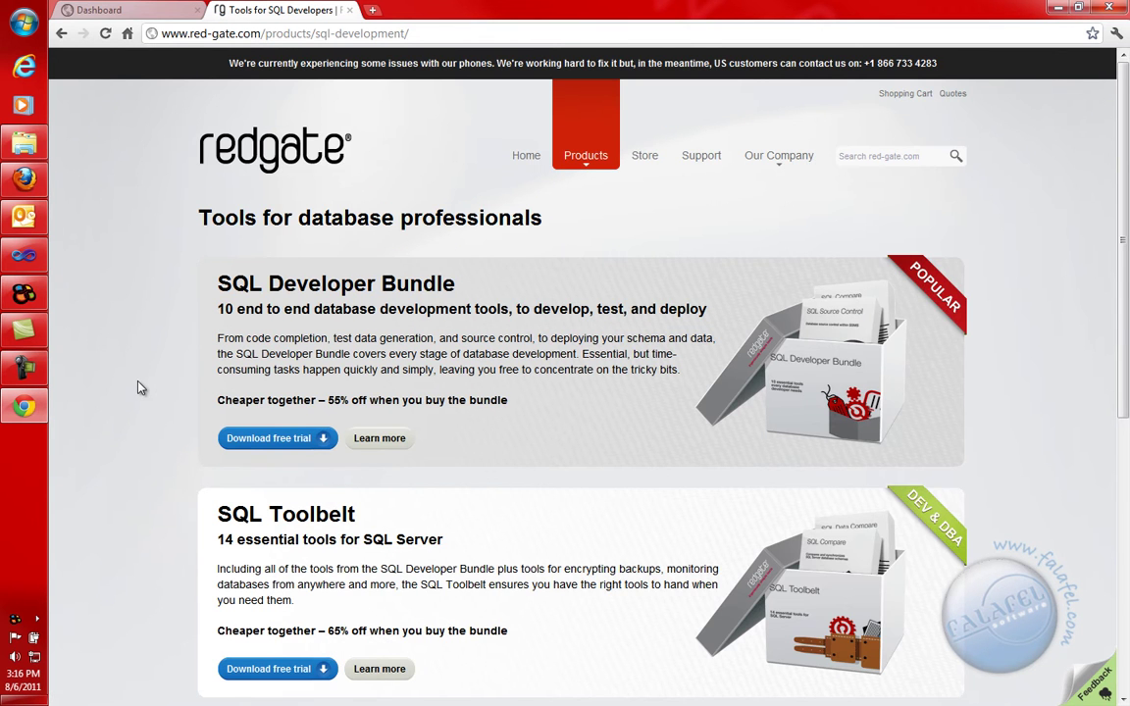
scroll(138, 388, "down", 3)
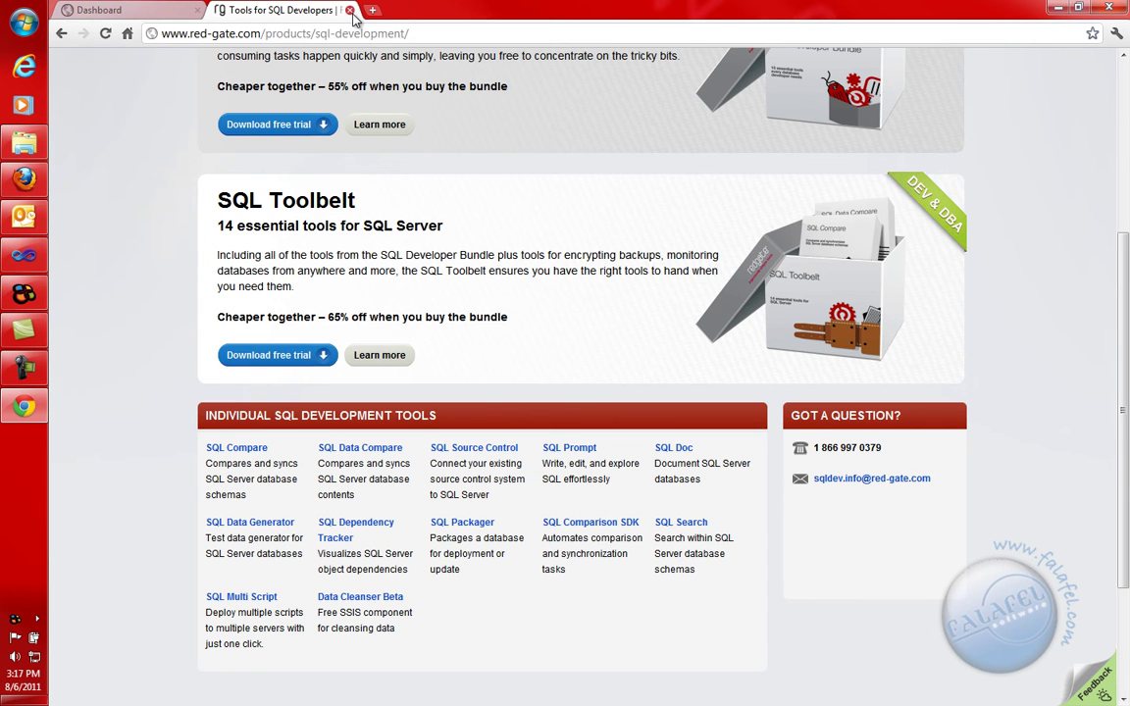
left_click(351, 11)
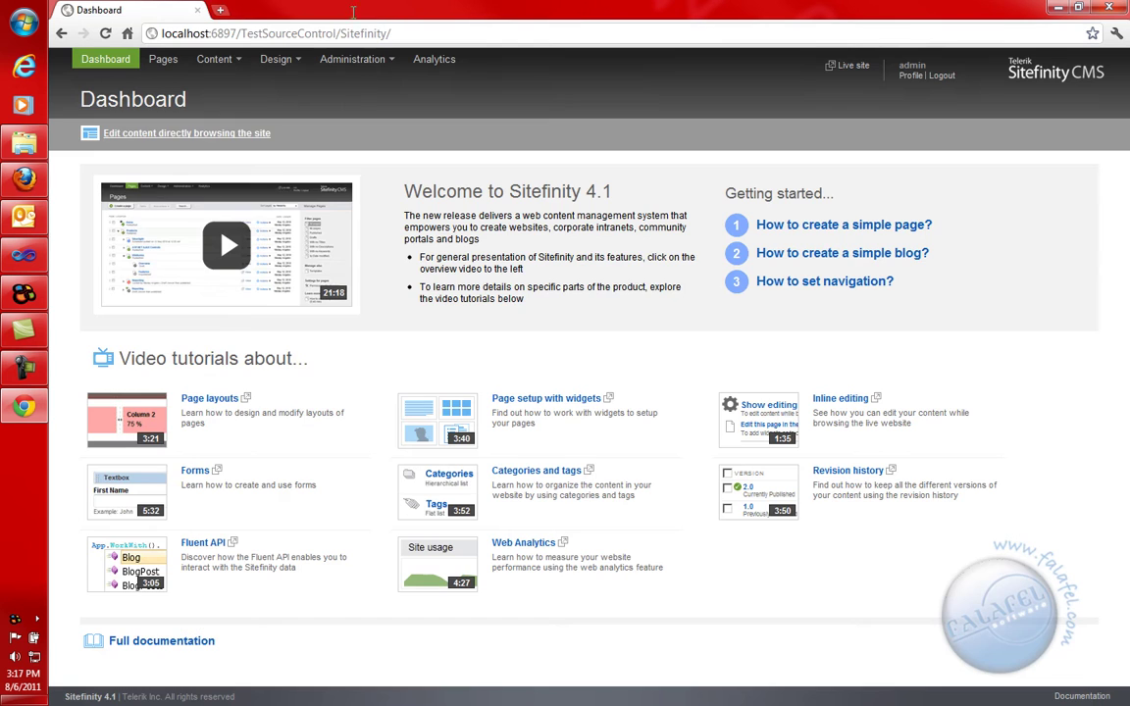
- Search the Start menu for 'sql' and launch SQL Server Management Studio
left_click(24, 22)
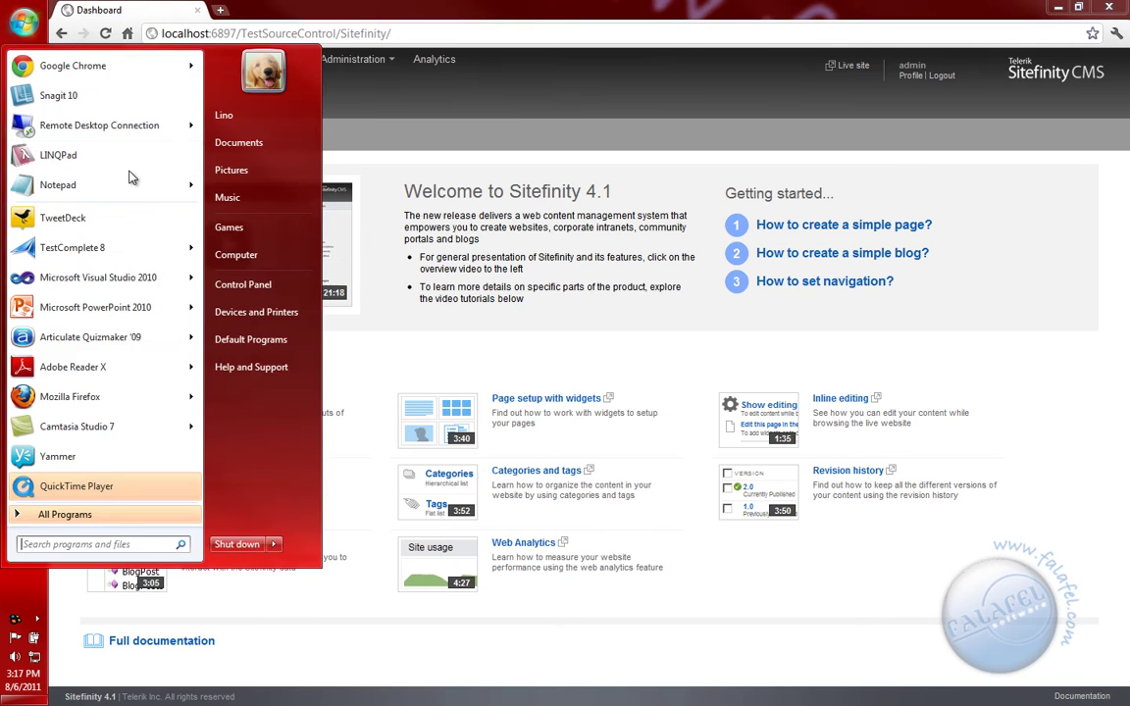
type("sql")
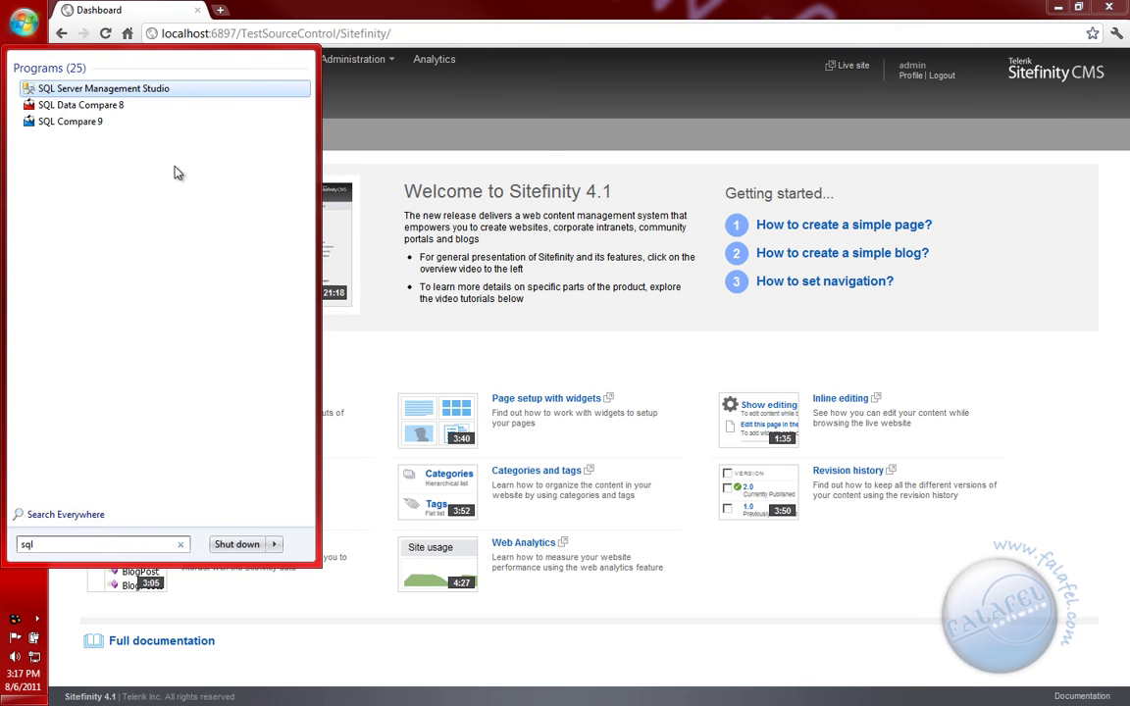
left_click(132, 88)
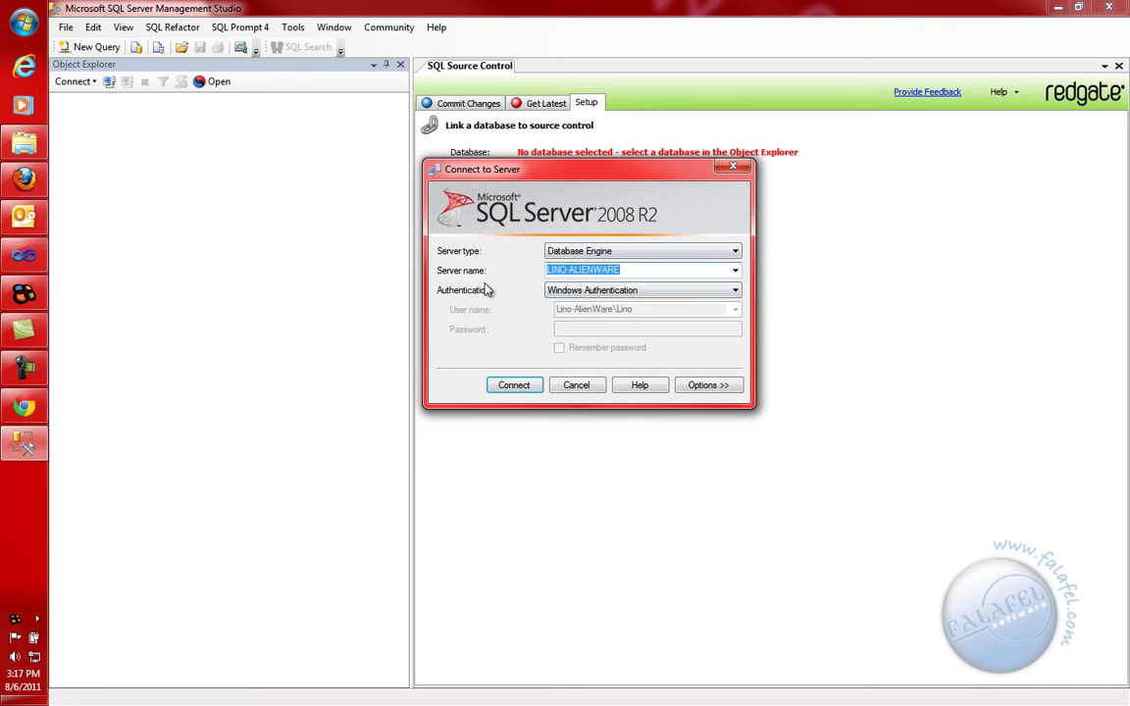
- Connect to the local server, select TestSourceControl, and expand its Tables list
left_click(515, 386)
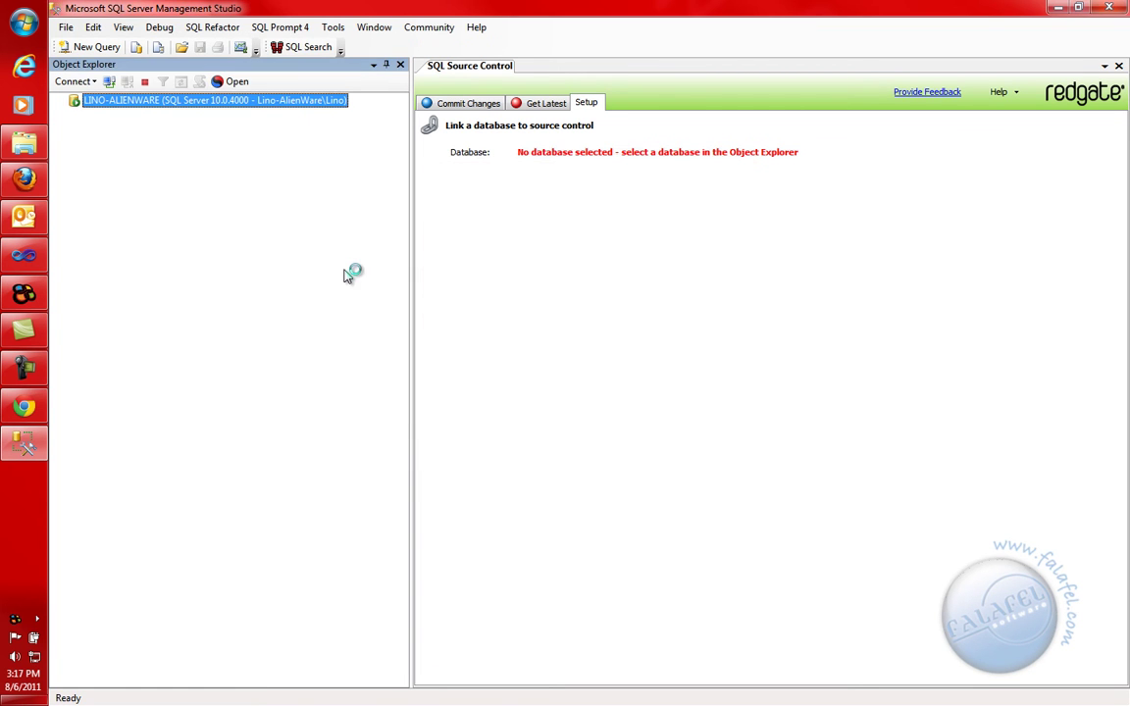
left_click(73, 115)
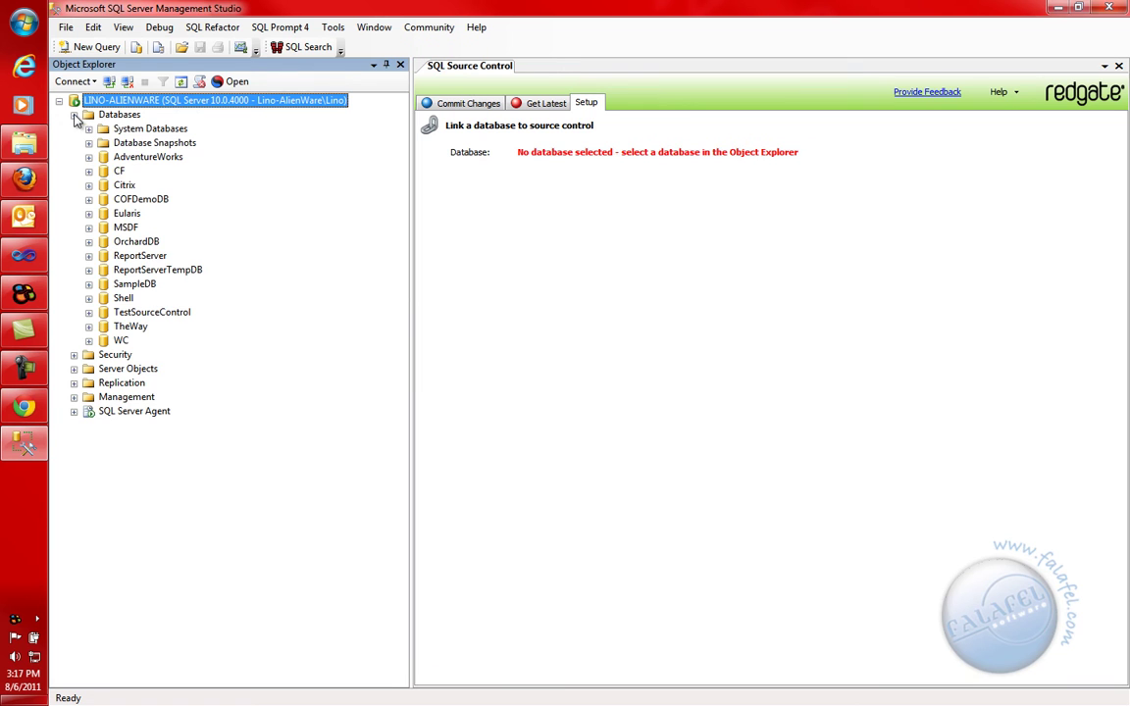
left_click(155, 313)
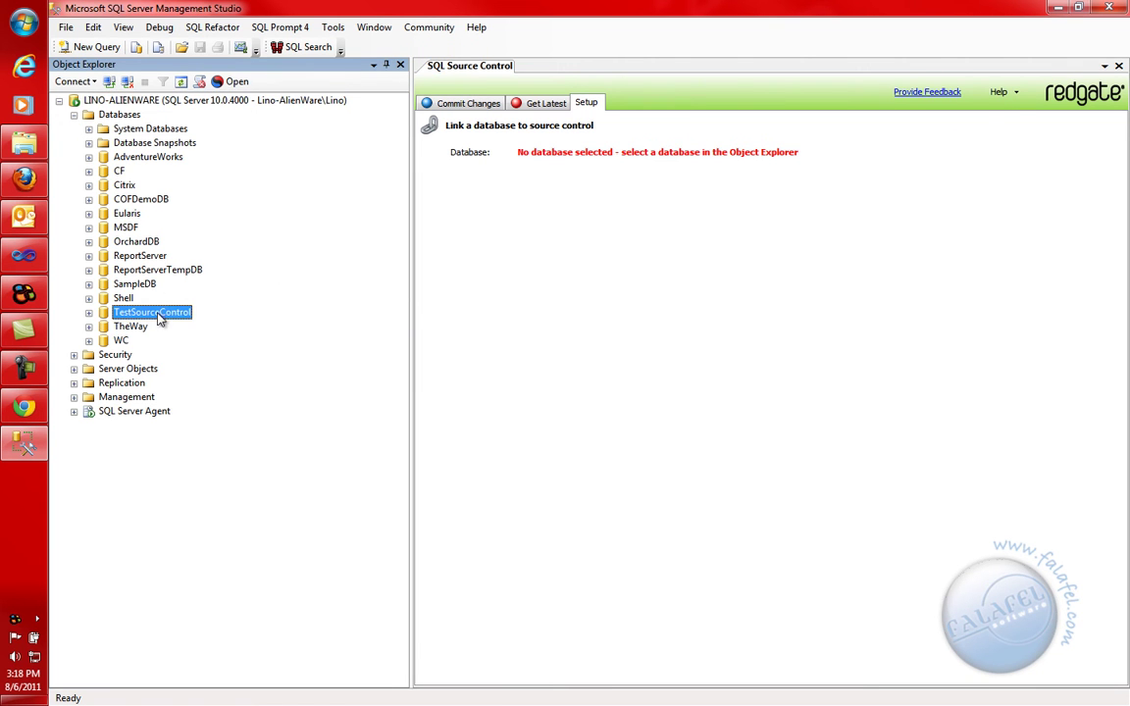
left_click(89, 312)
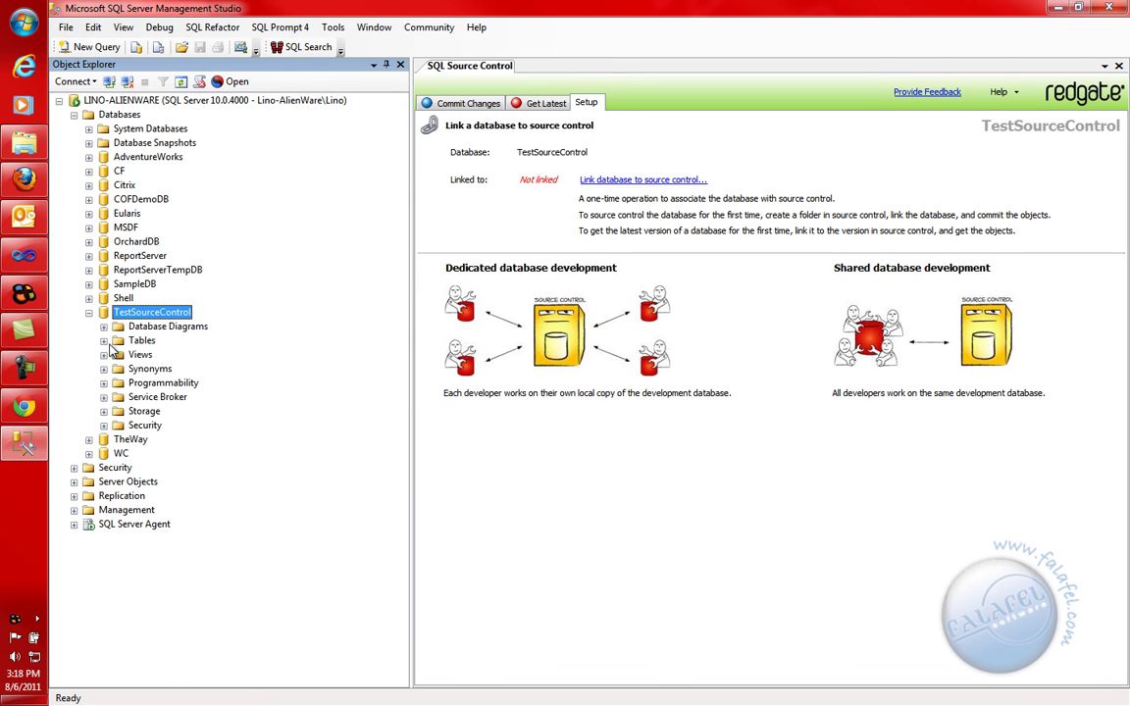
left_click(104, 341)
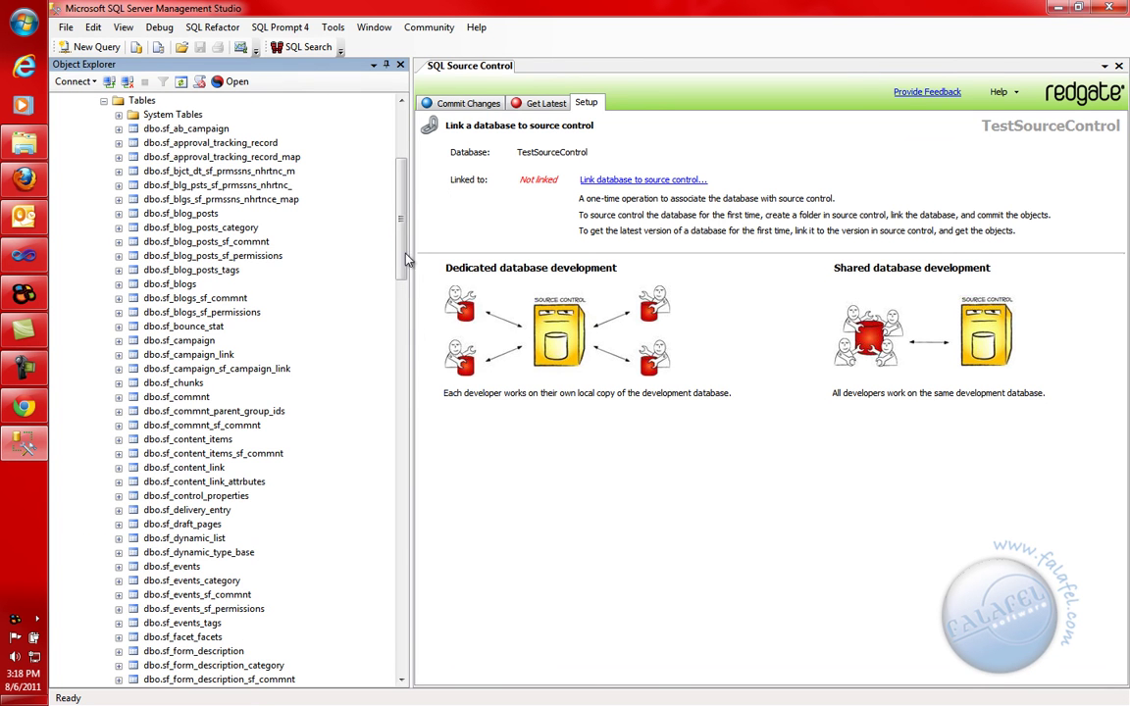
left_click_drag(401, 187, 345, 123)
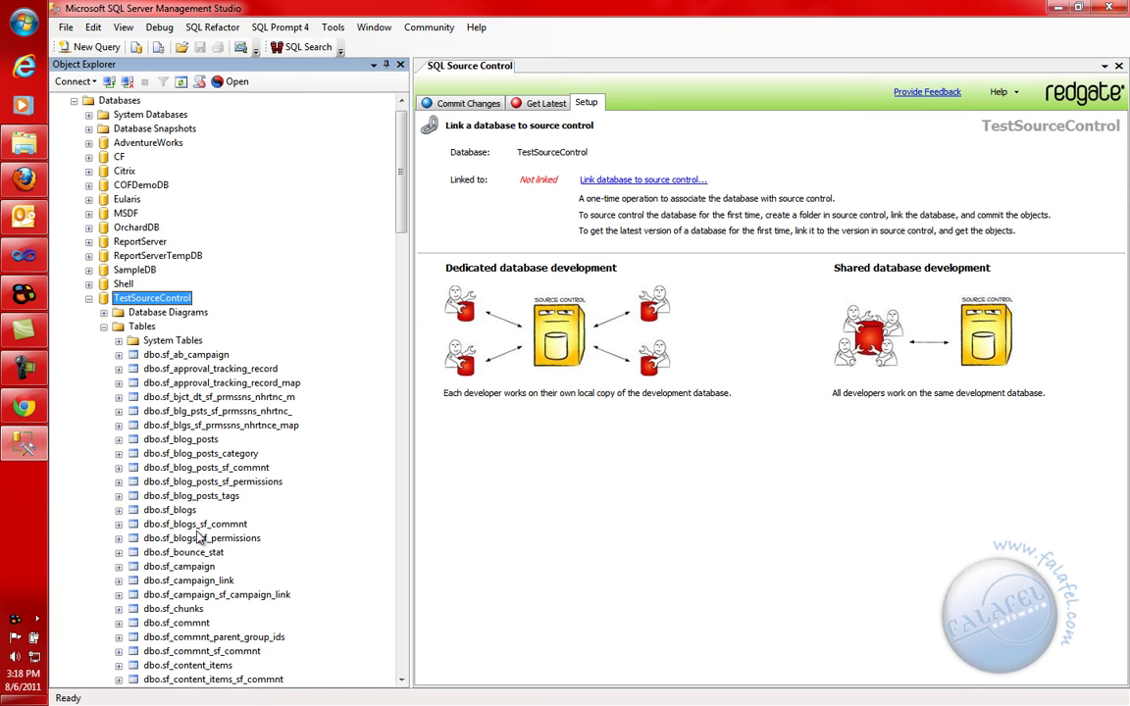
left_click_drag(400, 147, 365, 127)
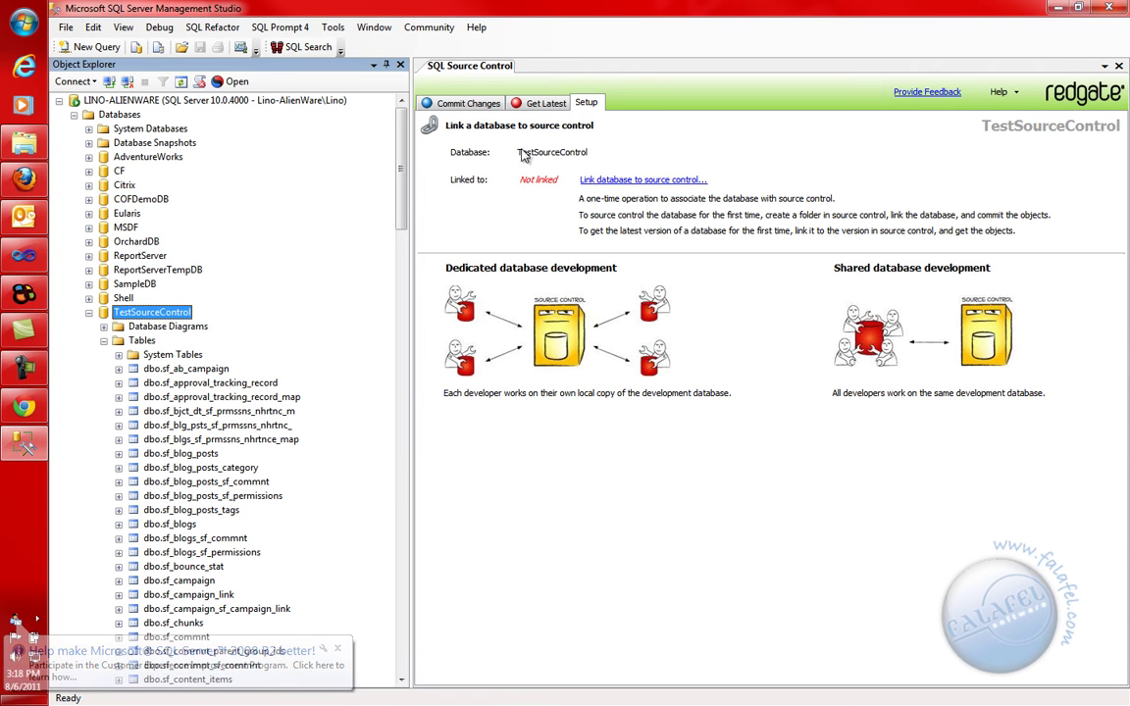
- Open the linking dialog and review the Subversion, TFS, Vault, other and evaluation options
left_click(635, 184)
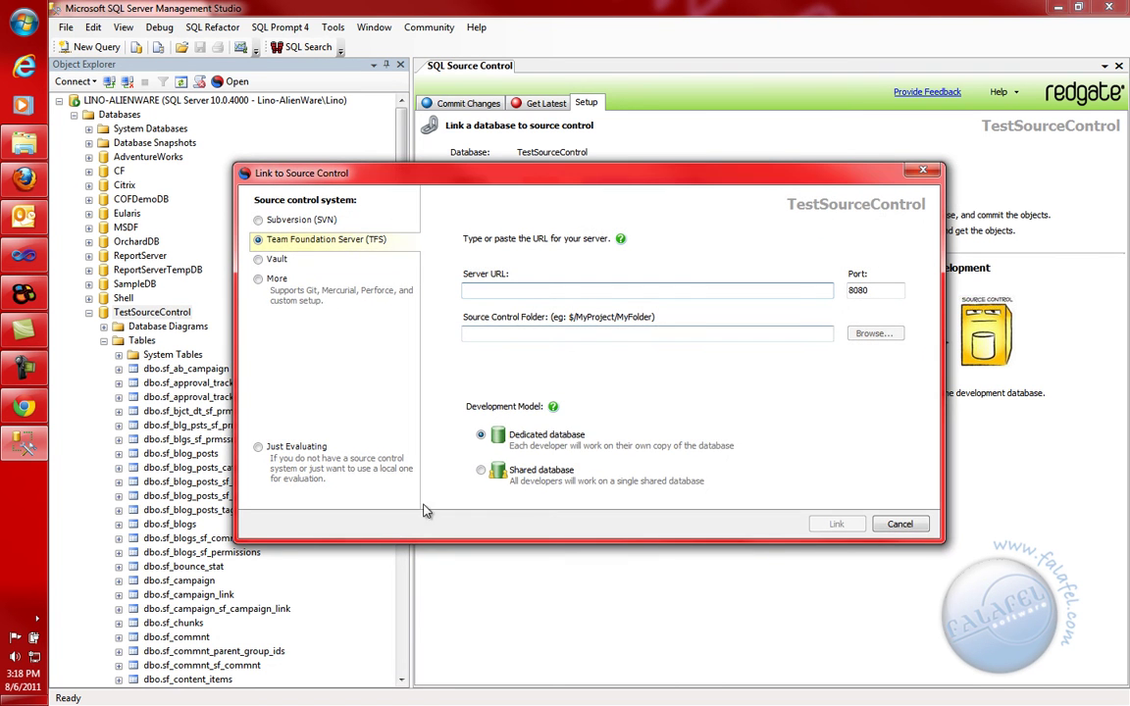
left_click(282, 223)
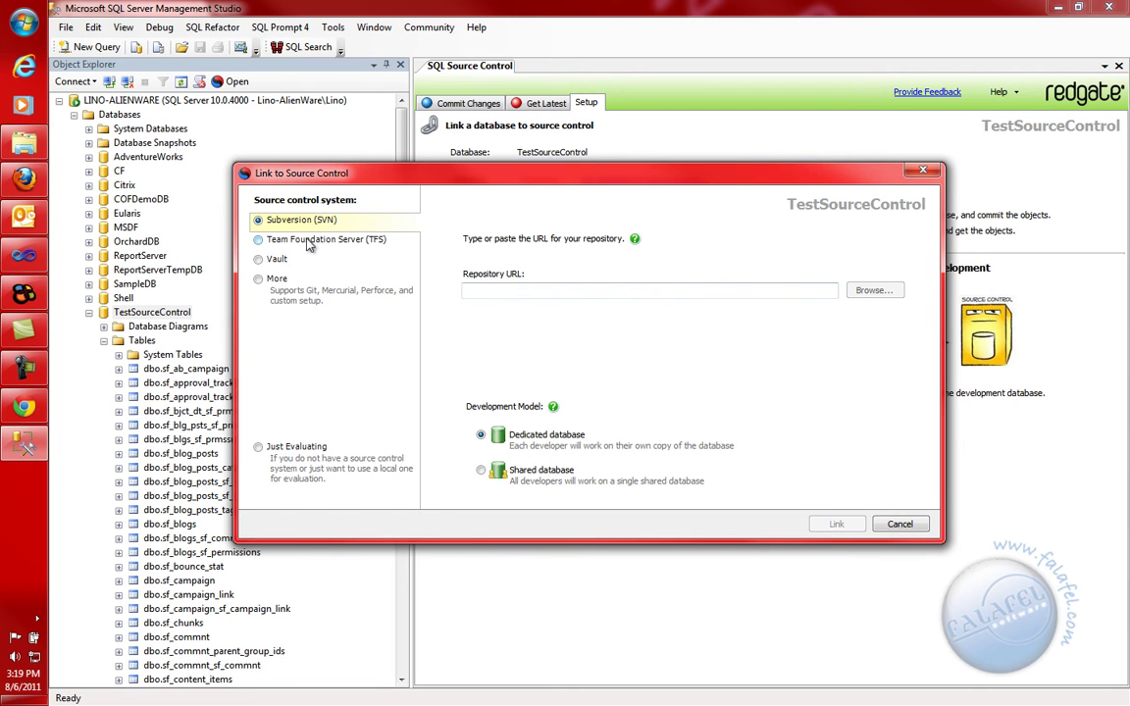
left_click(307, 240)
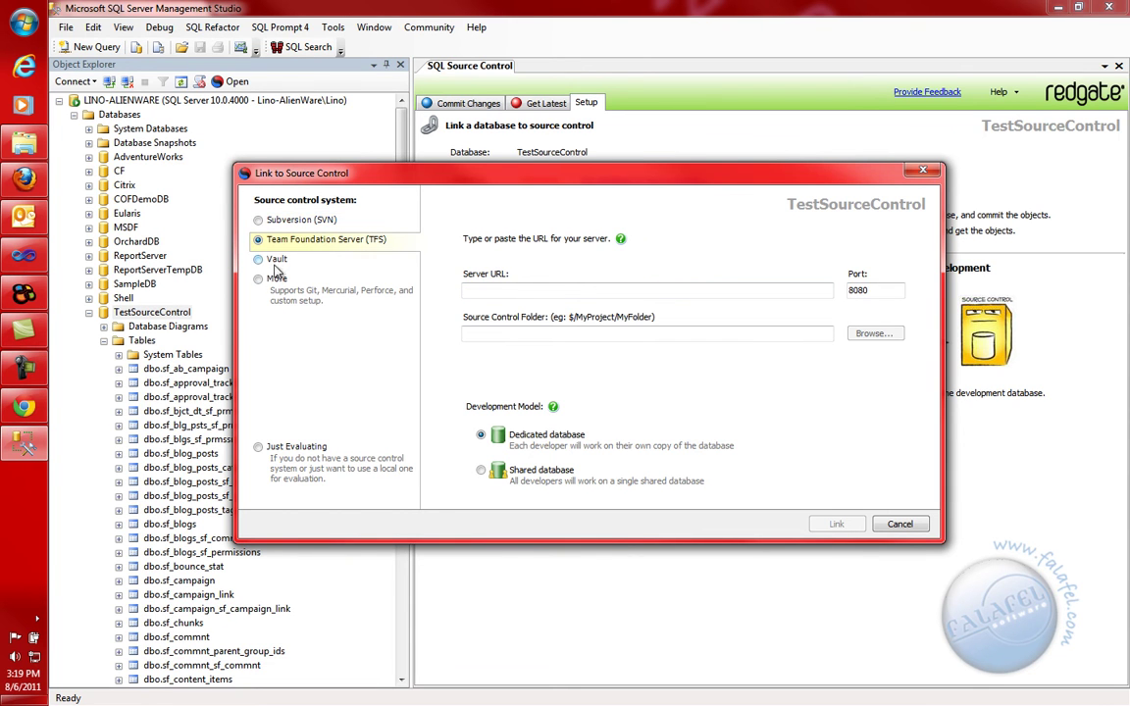
left_click(277, 259)
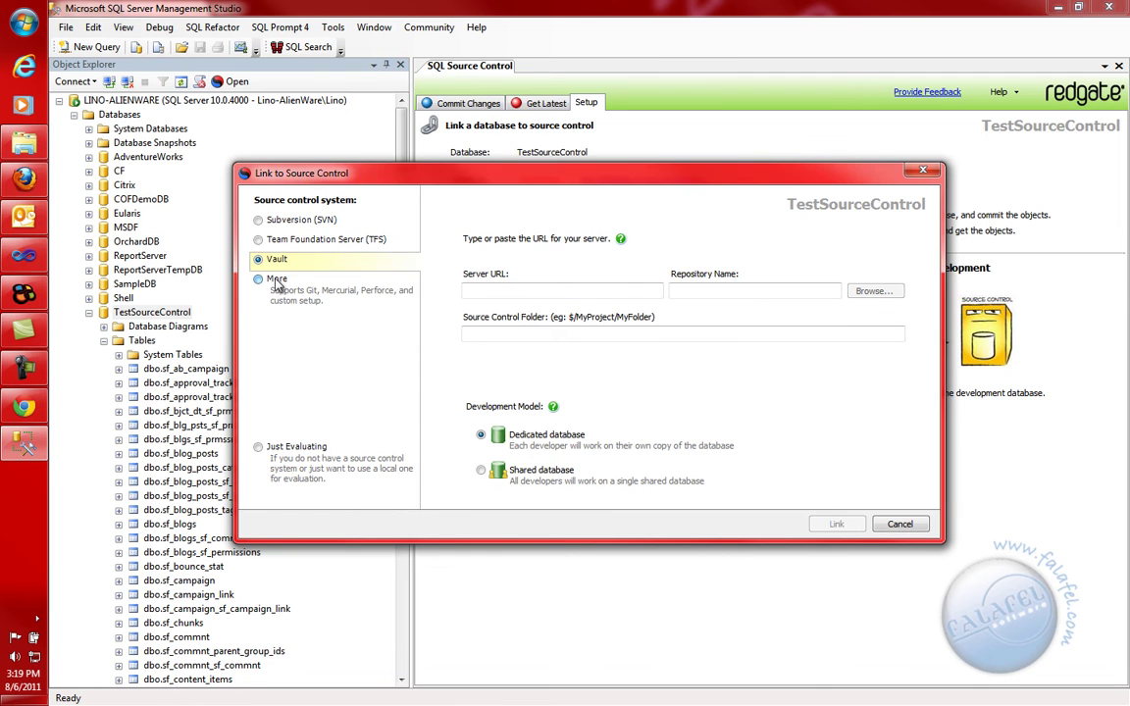
left_click(278, 281)
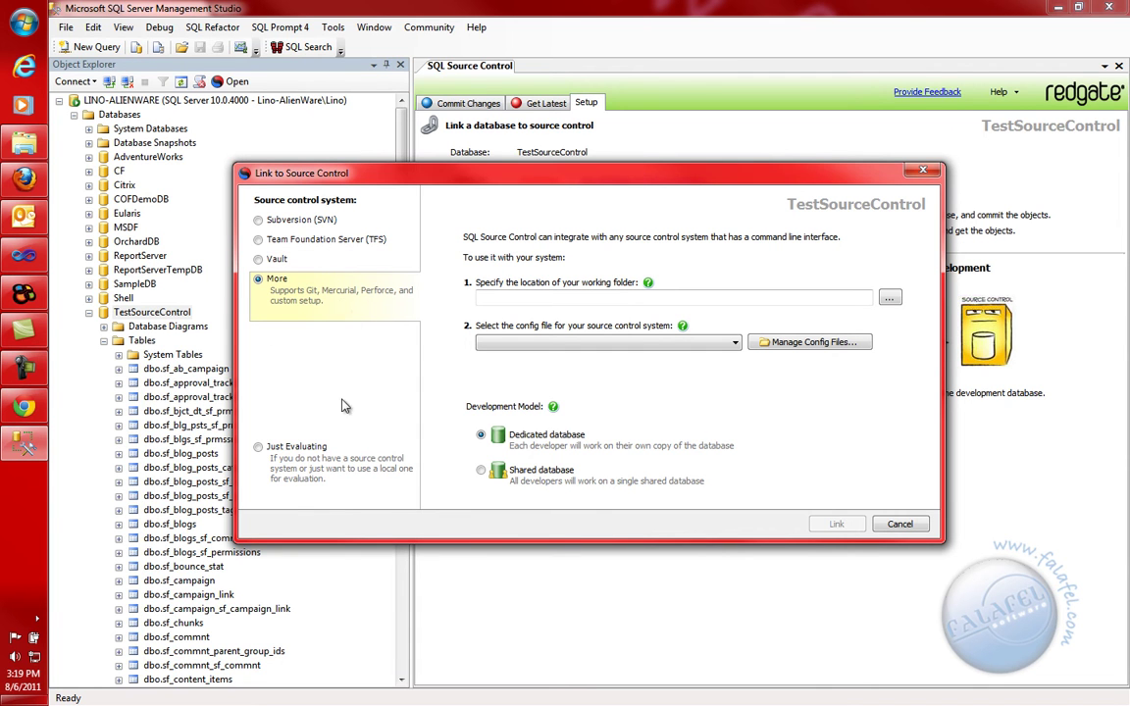
left_click(287, 448)
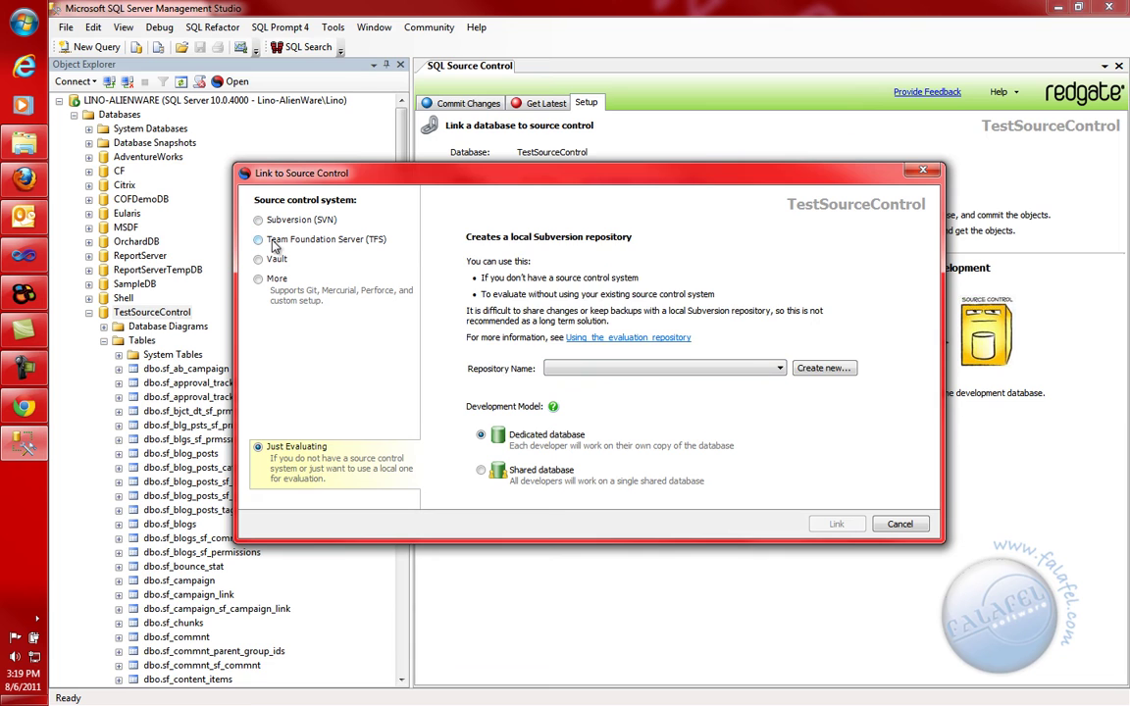
- Select Team Foundation Server as the source control system and focus the Server URL field
left_click(258, 239)
left_click(572, 288)
left_click(550, 289)
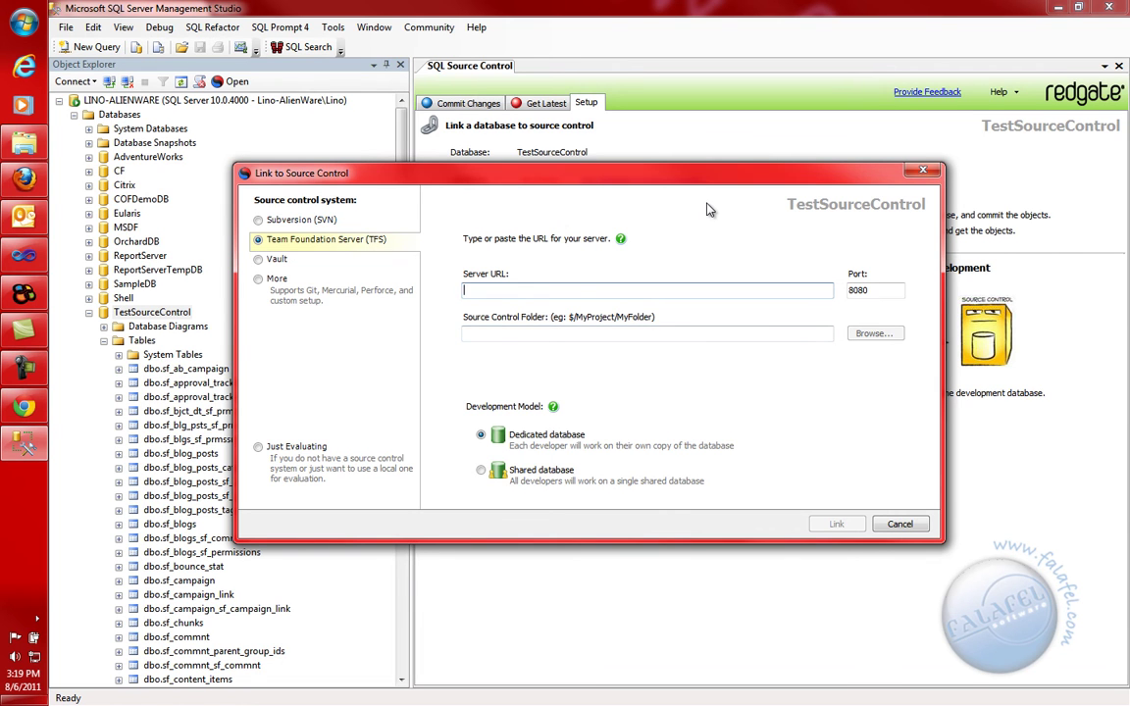
type("http://")
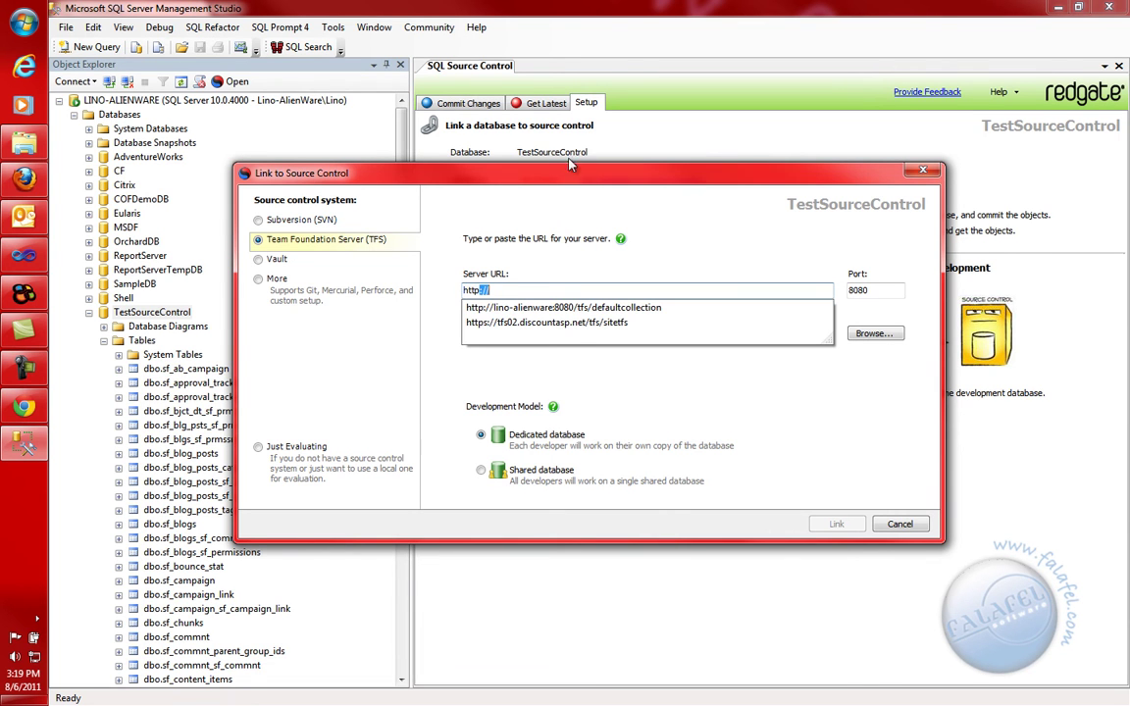
left_click(583, 329)
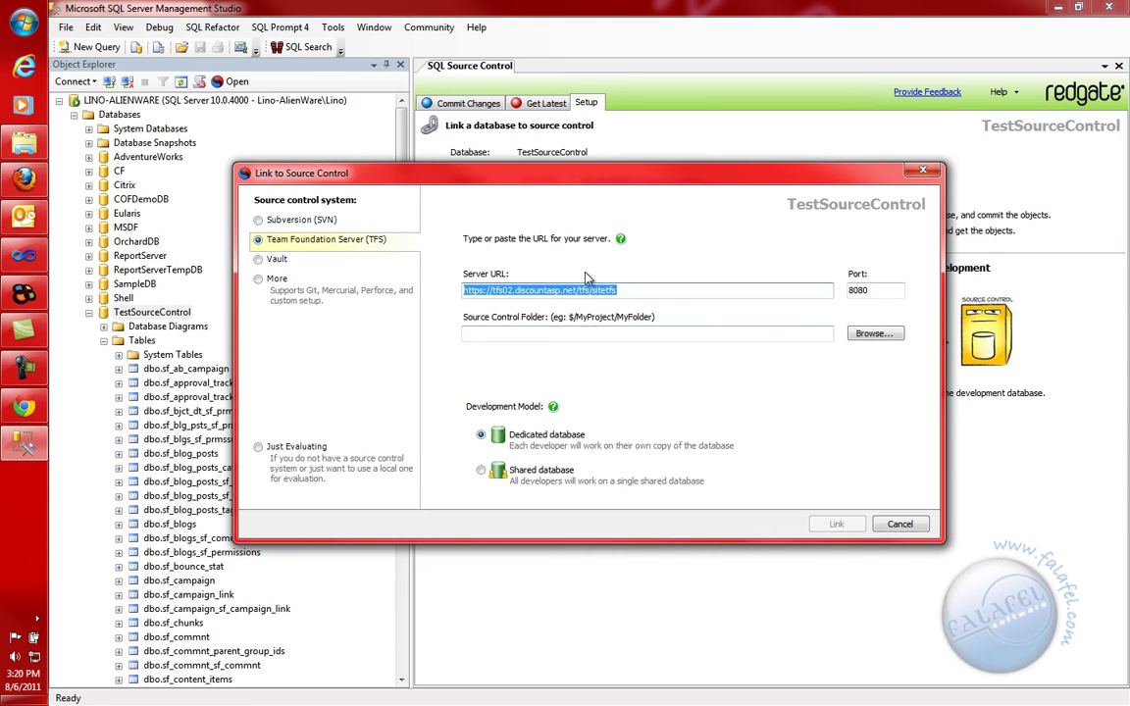
double_click(884, 291)
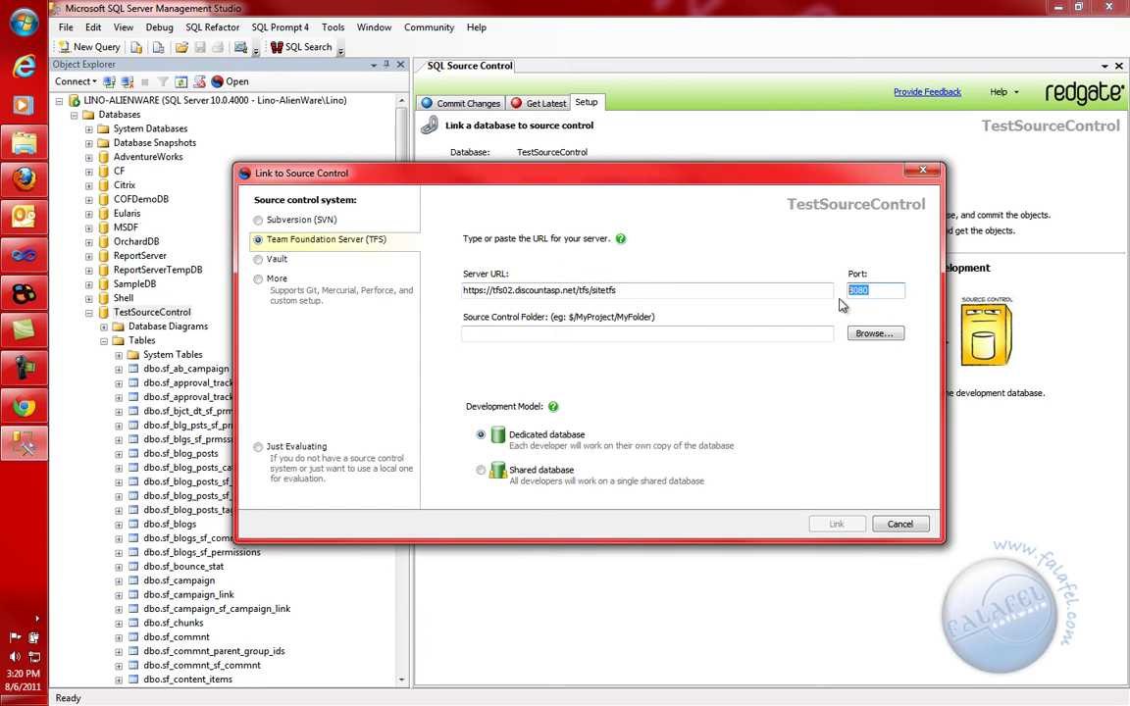
type("4")
left_click(872, 336)
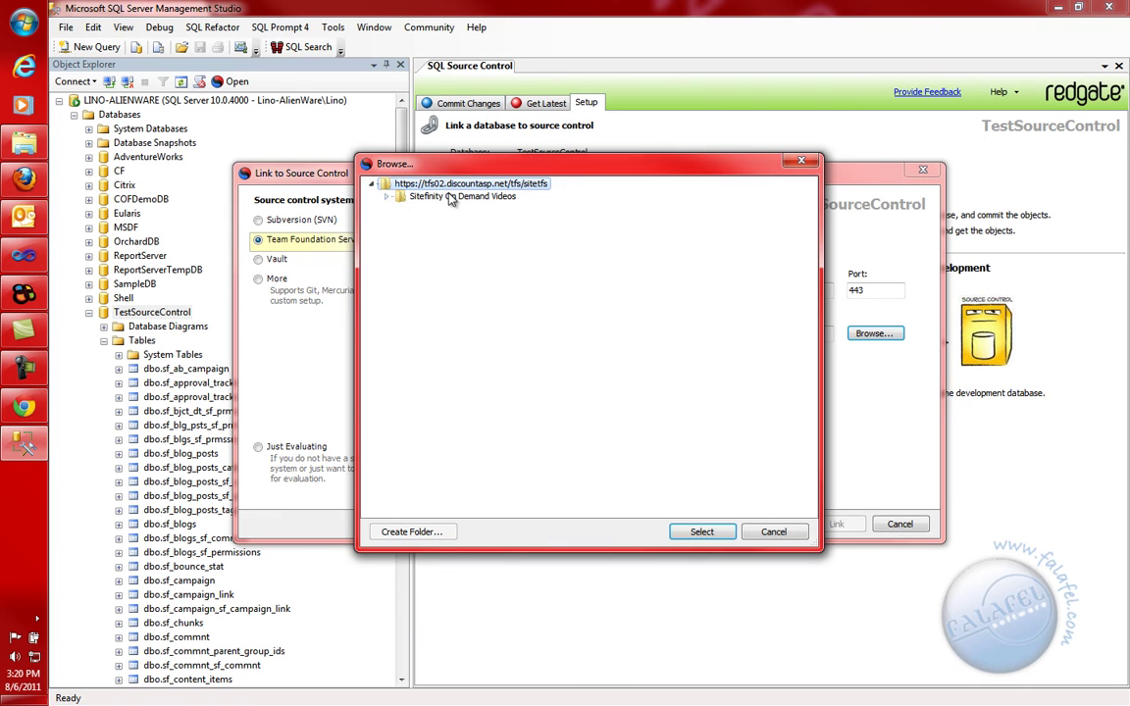
- Create a TestSourceControl folder under Sitefinity On Demand Videos and confirm the commit
left_click(440, 200)
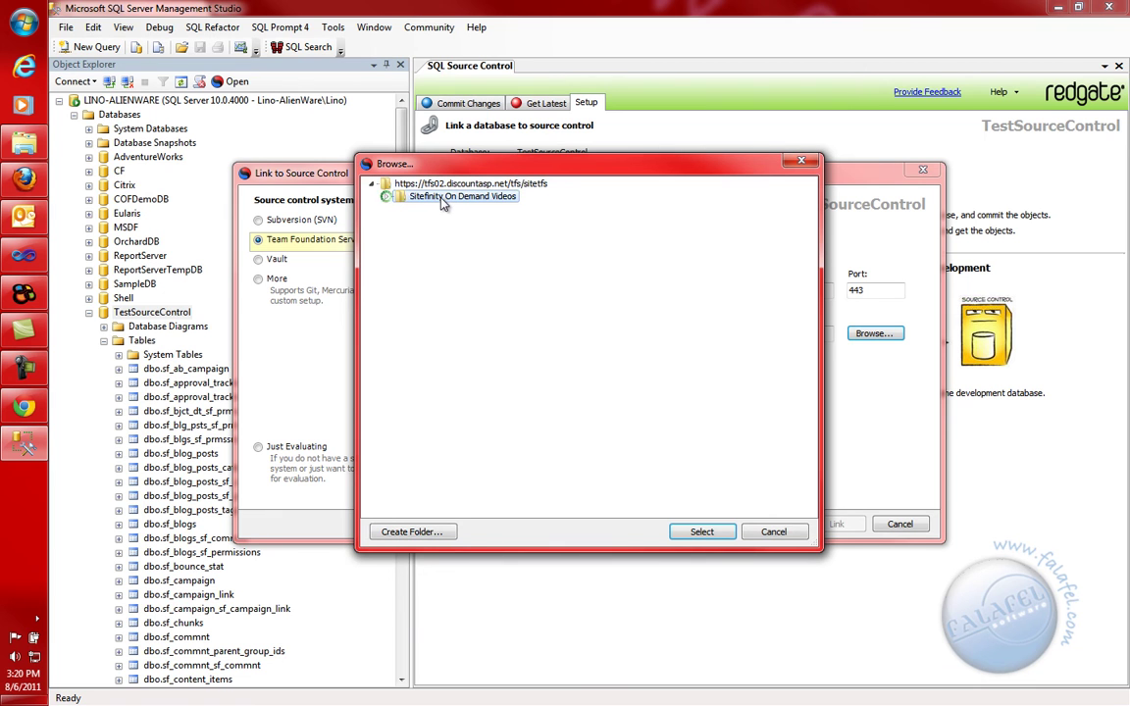
left_click(412, 535)
type("TestSourceControl")
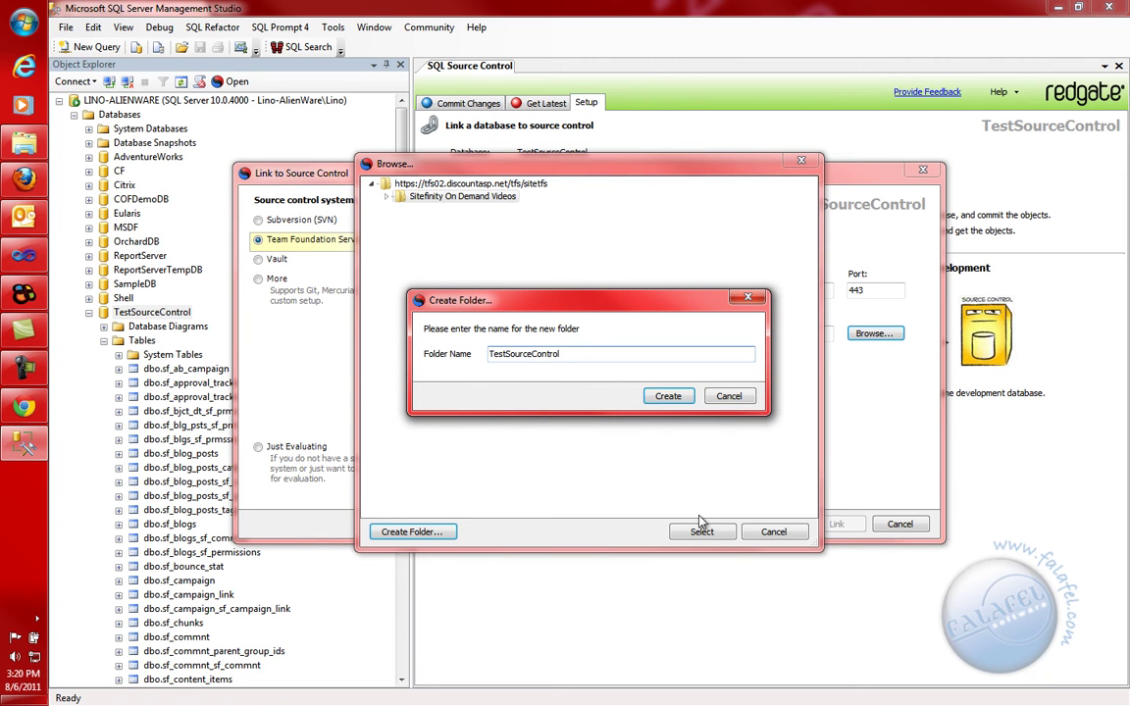
left_click(666, 399)
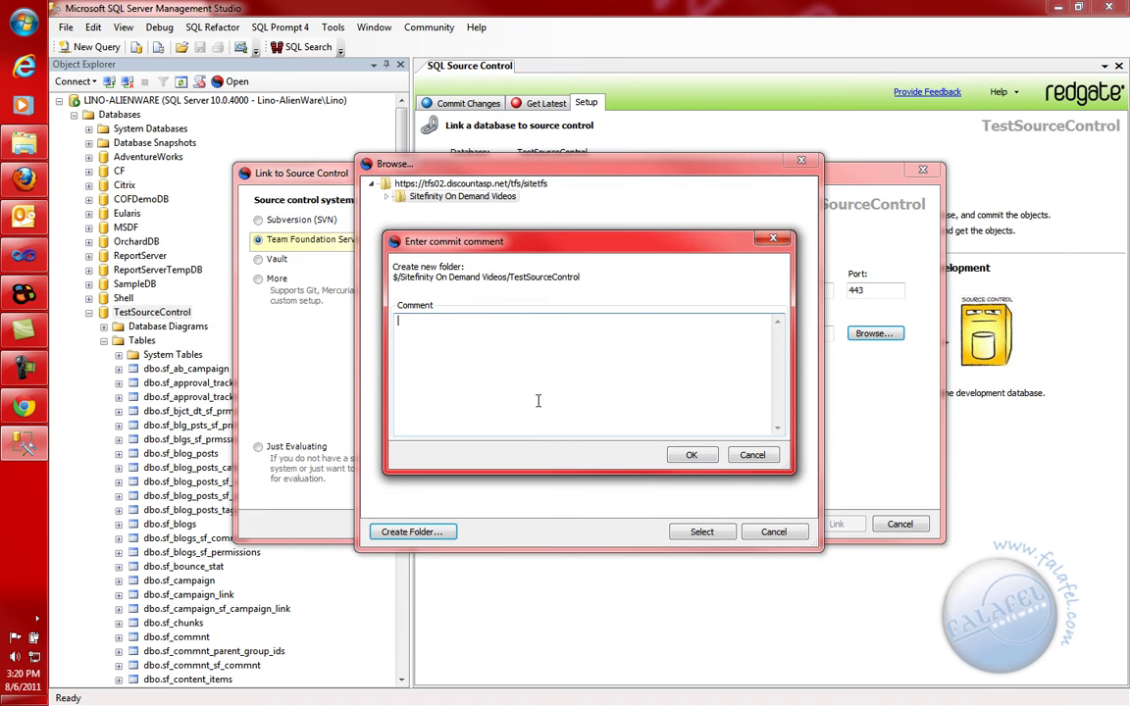
left_click(693, 456)
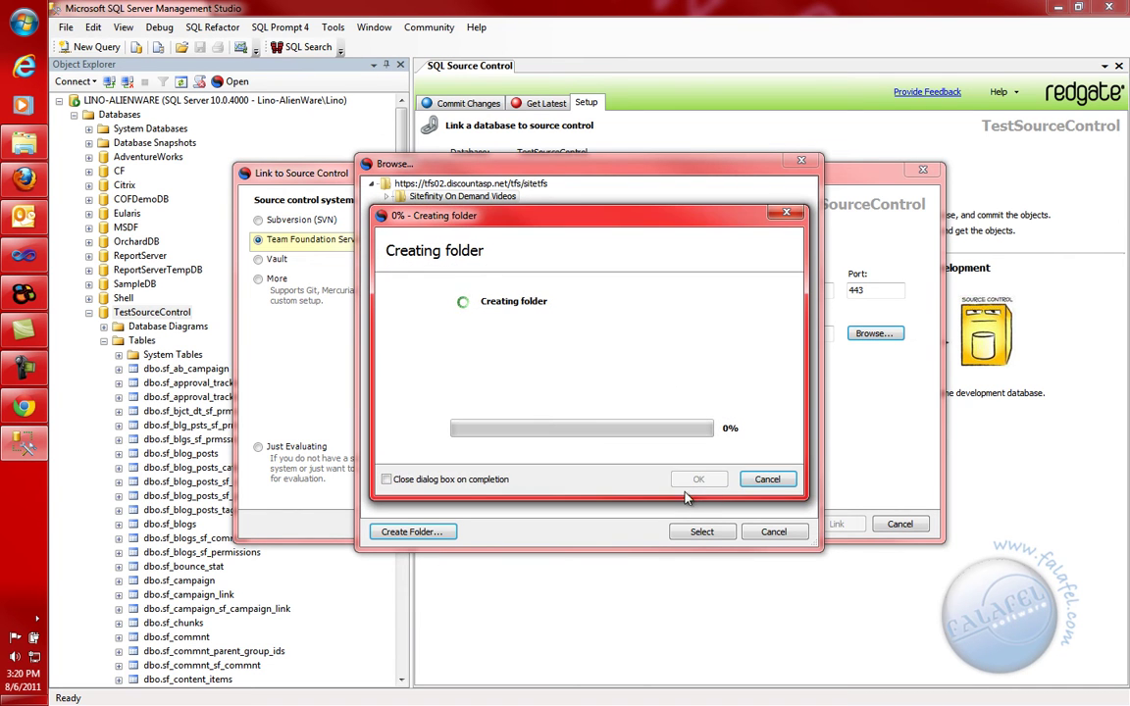
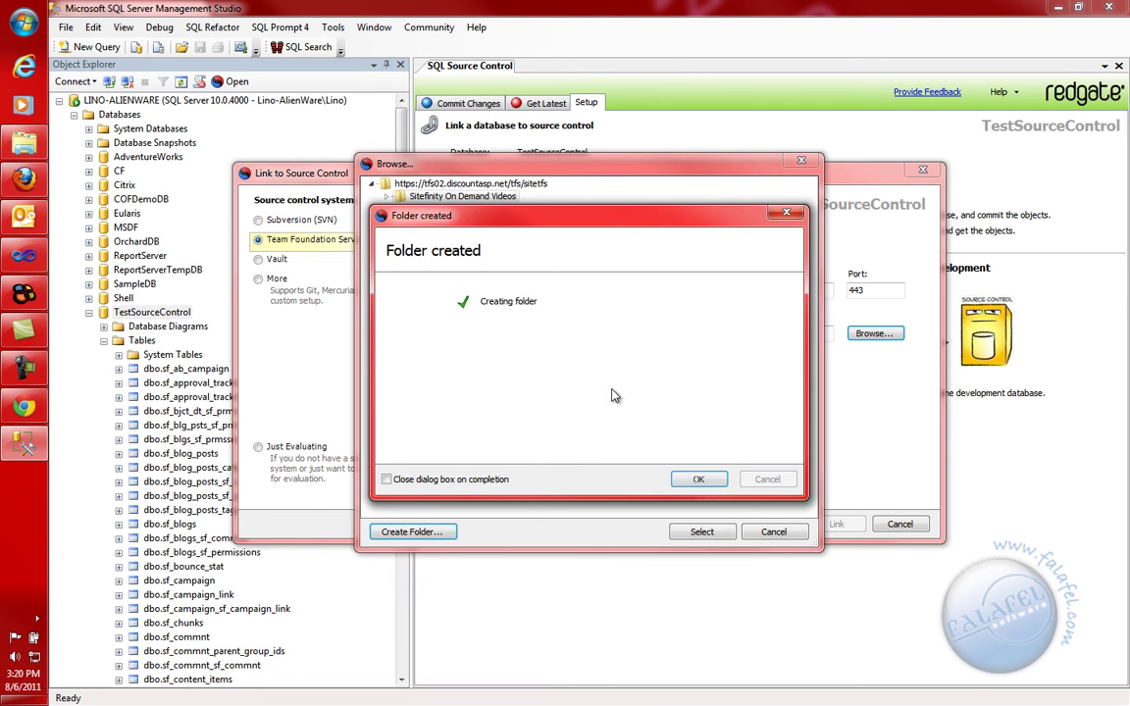
- Choose $/Sitefinity On Demand Videos/TestSourceControl/ as the source control folder for the link
left_click(711, 484)
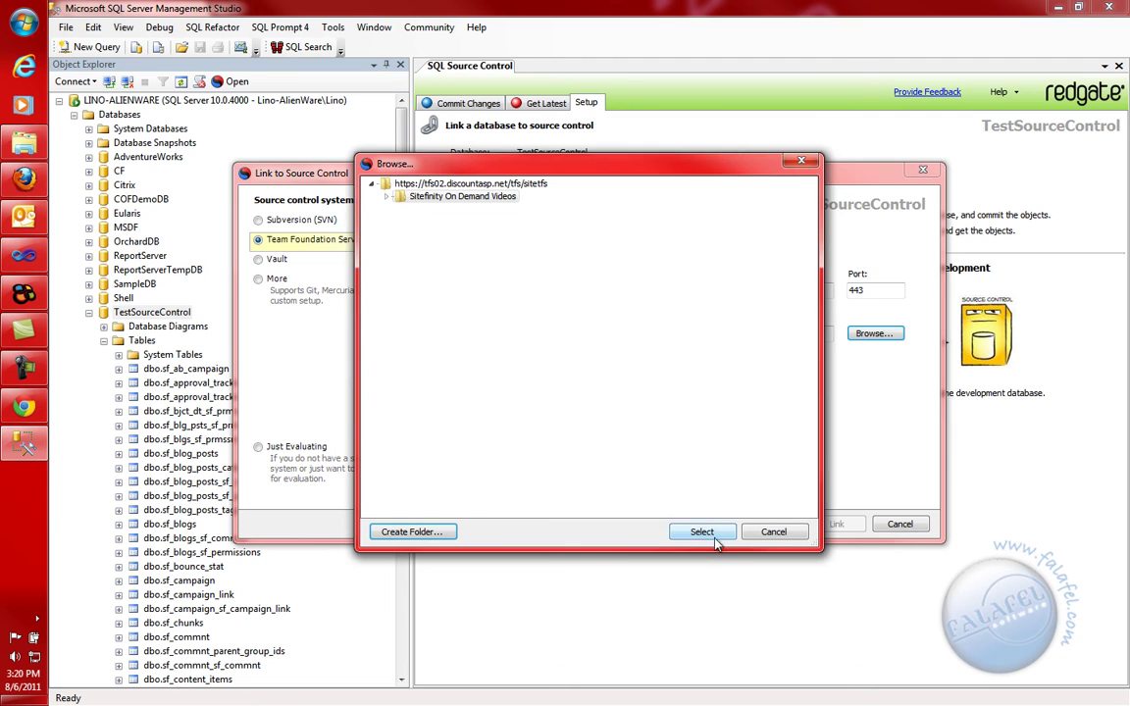
left_click(389, 198)
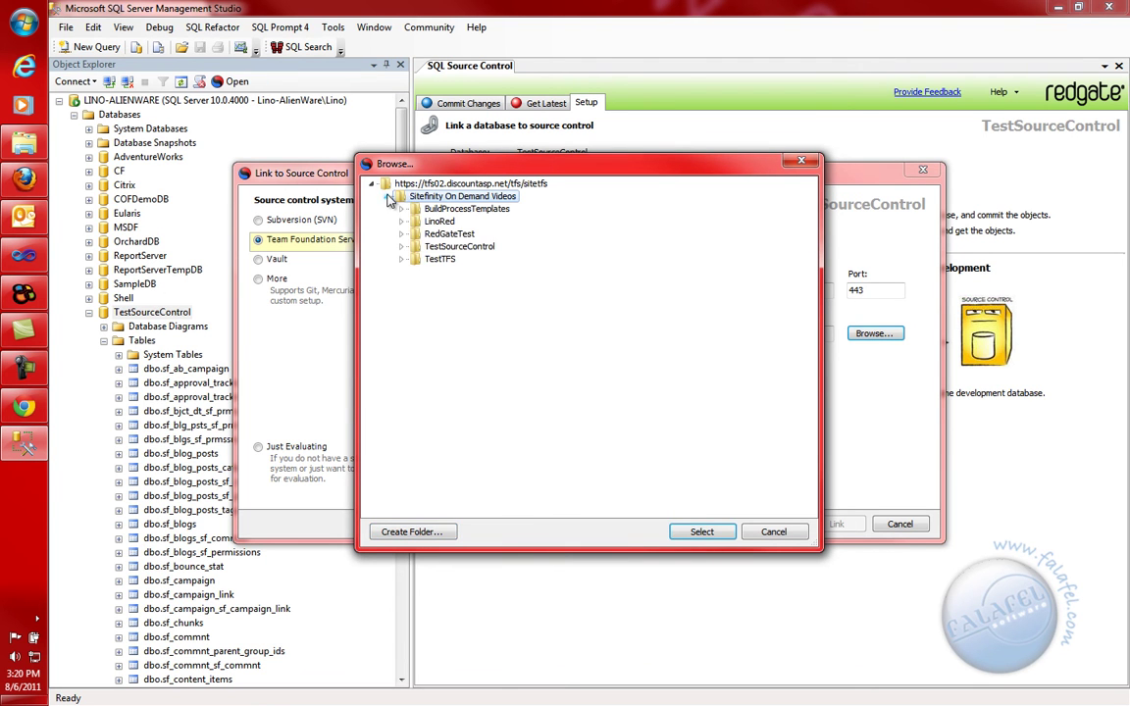
left_click(449, 249)
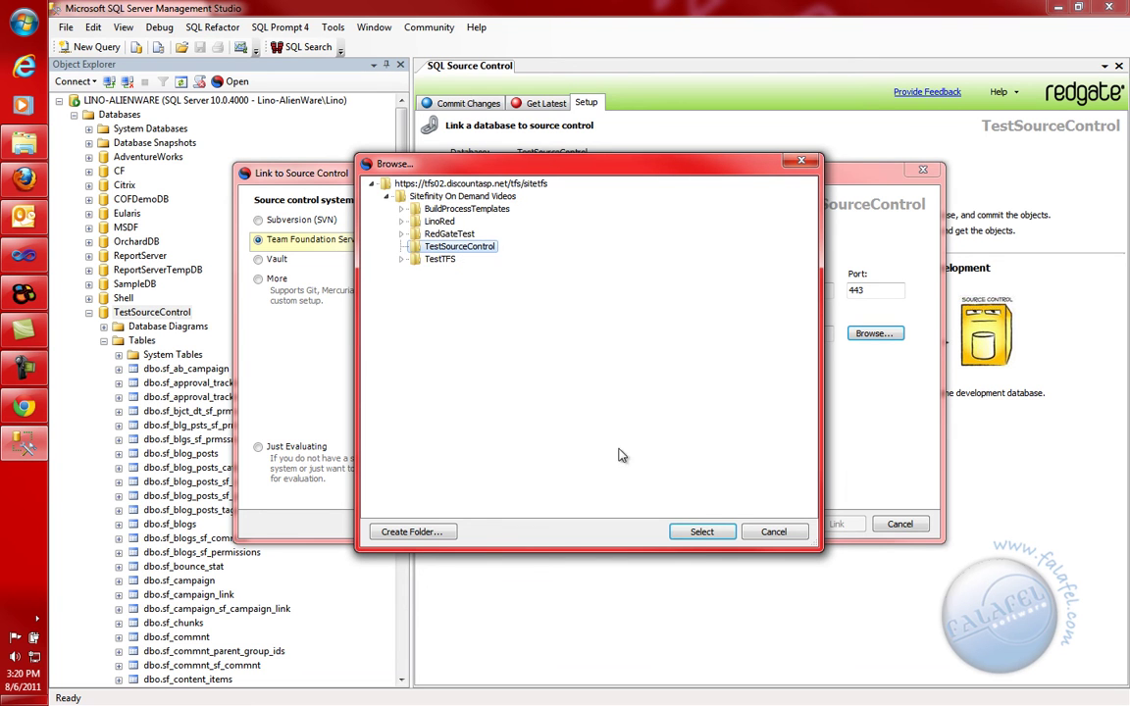
left_click(701, 533)
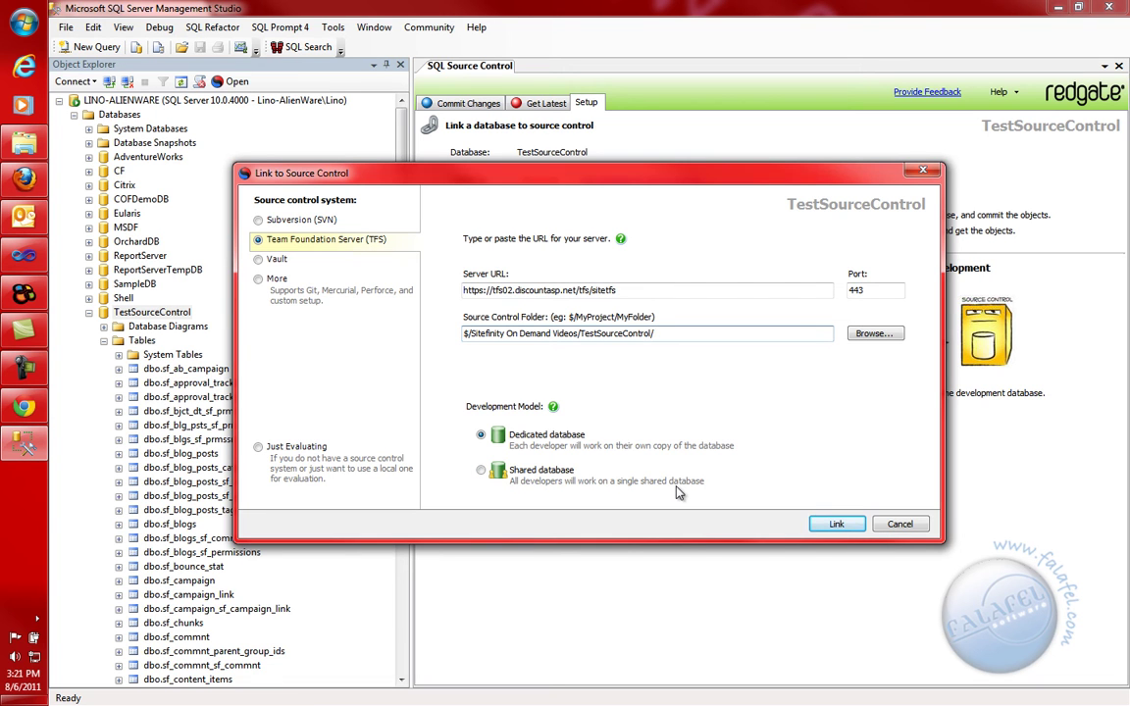
- Link TestSourceControl to the TFS folder and bring up its 160 pending new objects
left_click(849, 528)
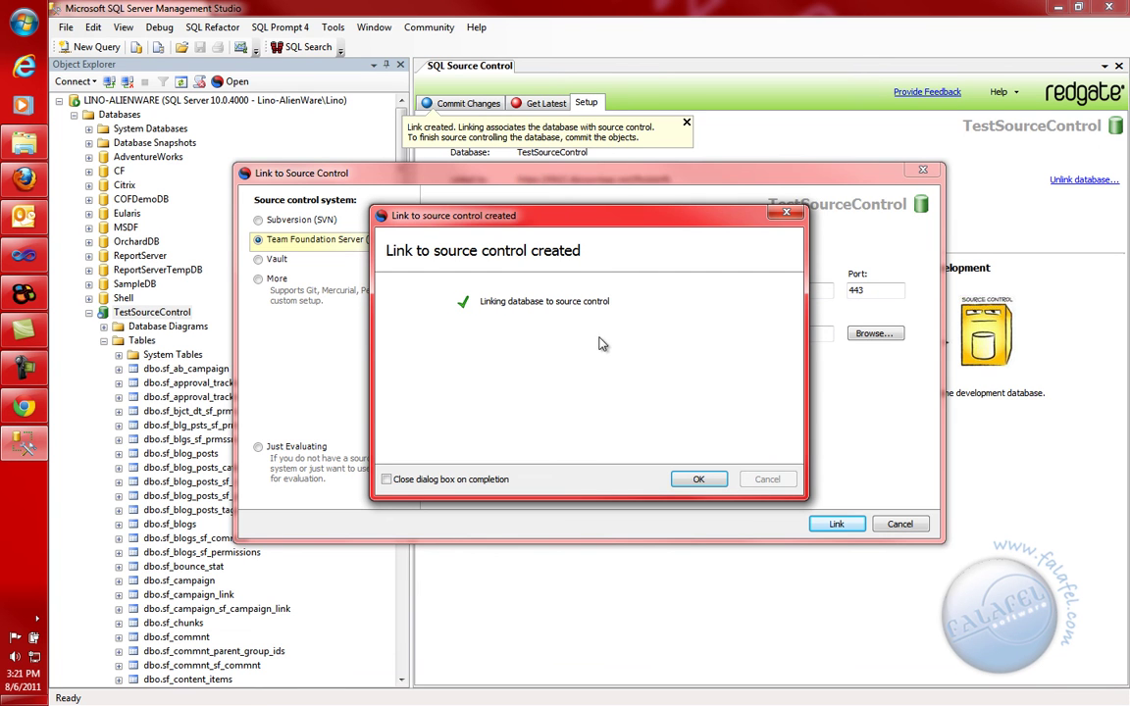
left_click(701, 480)
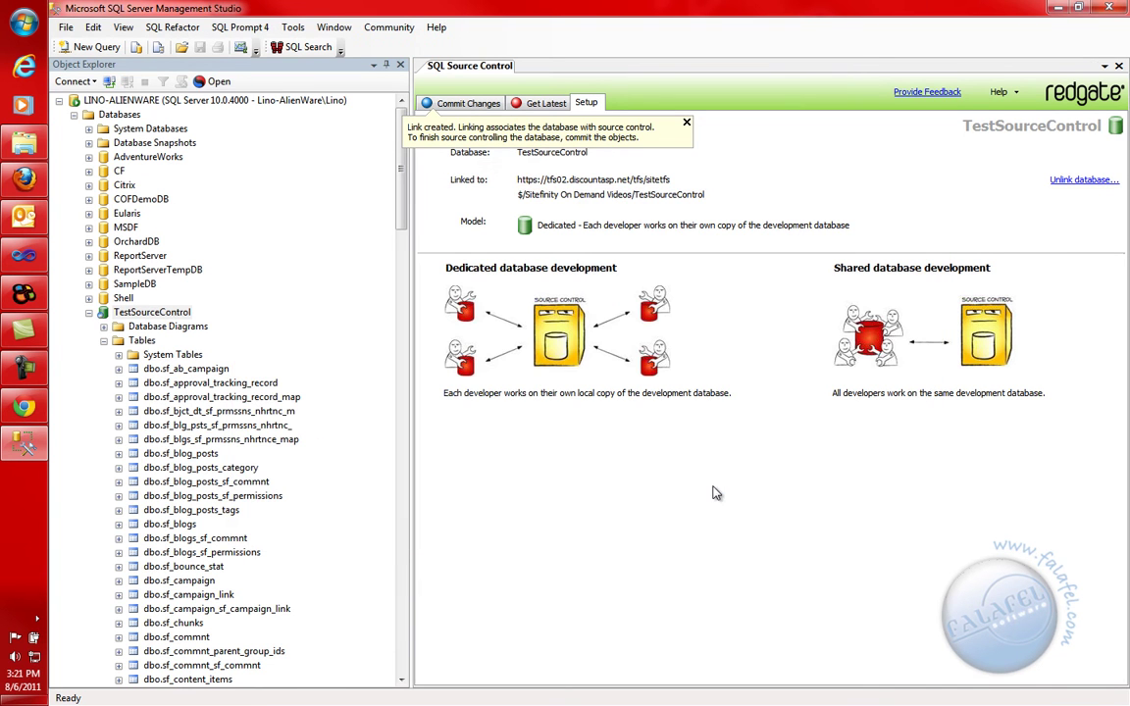
left_click(466, 103)
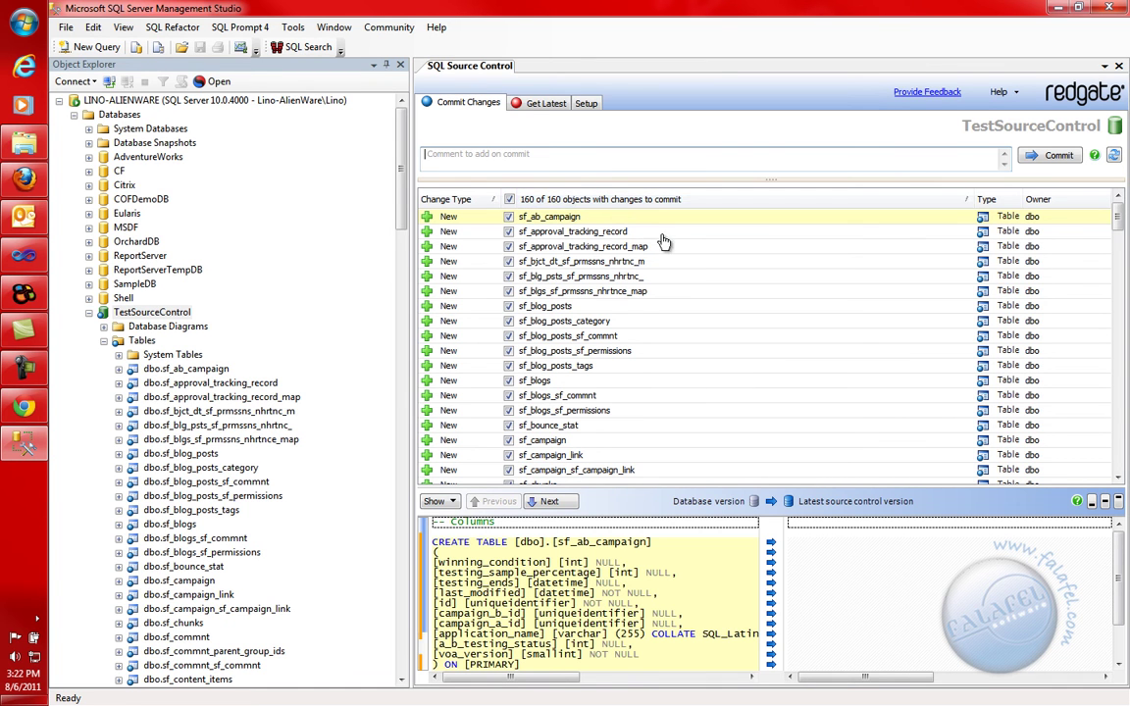
- Commit all 160 new TestSourceControl objects to source control
left_click(848, 165)
left_click(1050, 156)
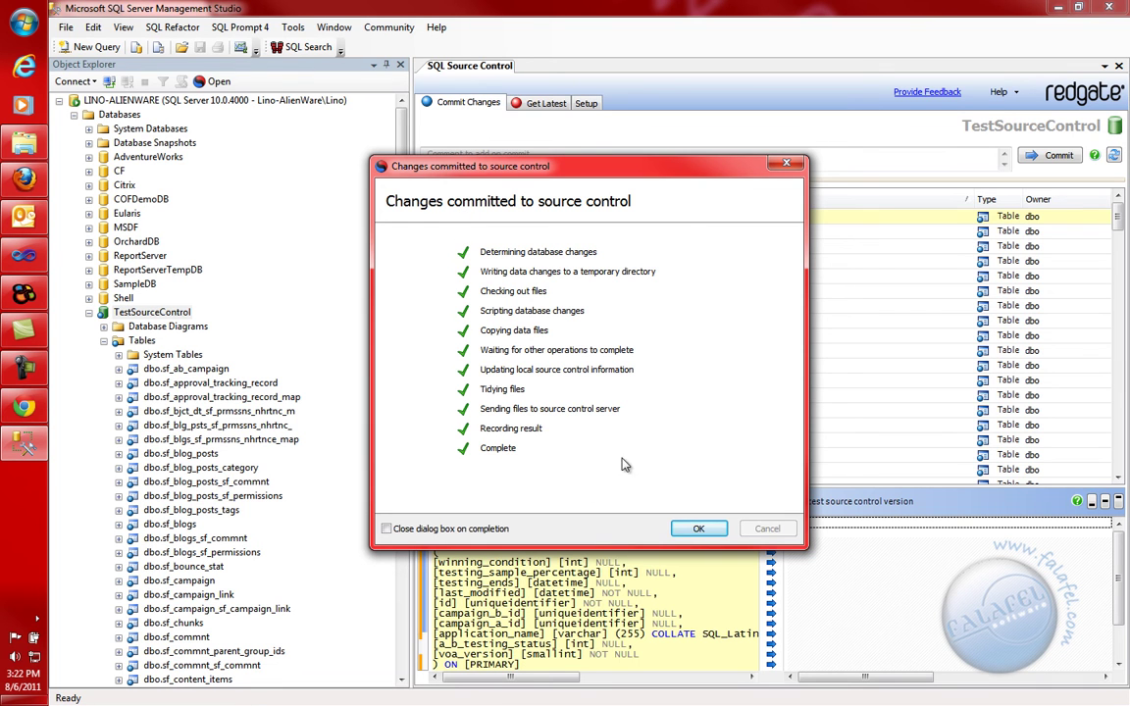
left_click(697, 530)
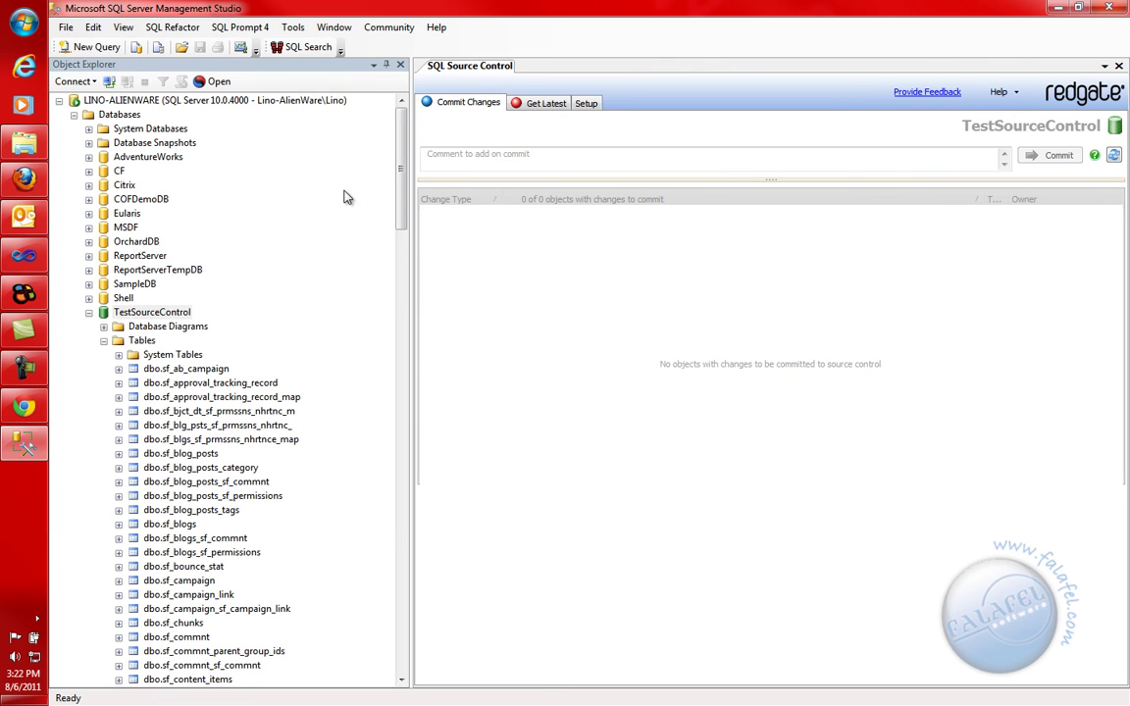
- Check Get Latest for TestSourceControl, then open dbo.sf_page_data in the table designer
left_click(404, 140)
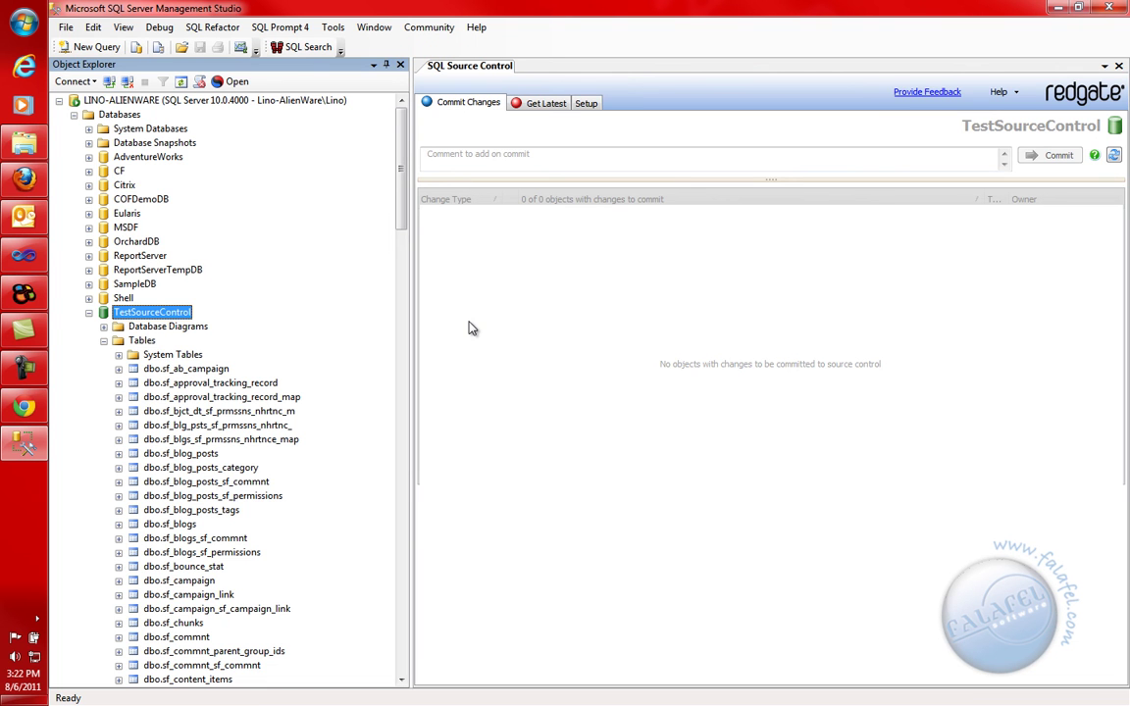
left_click(546, 104)
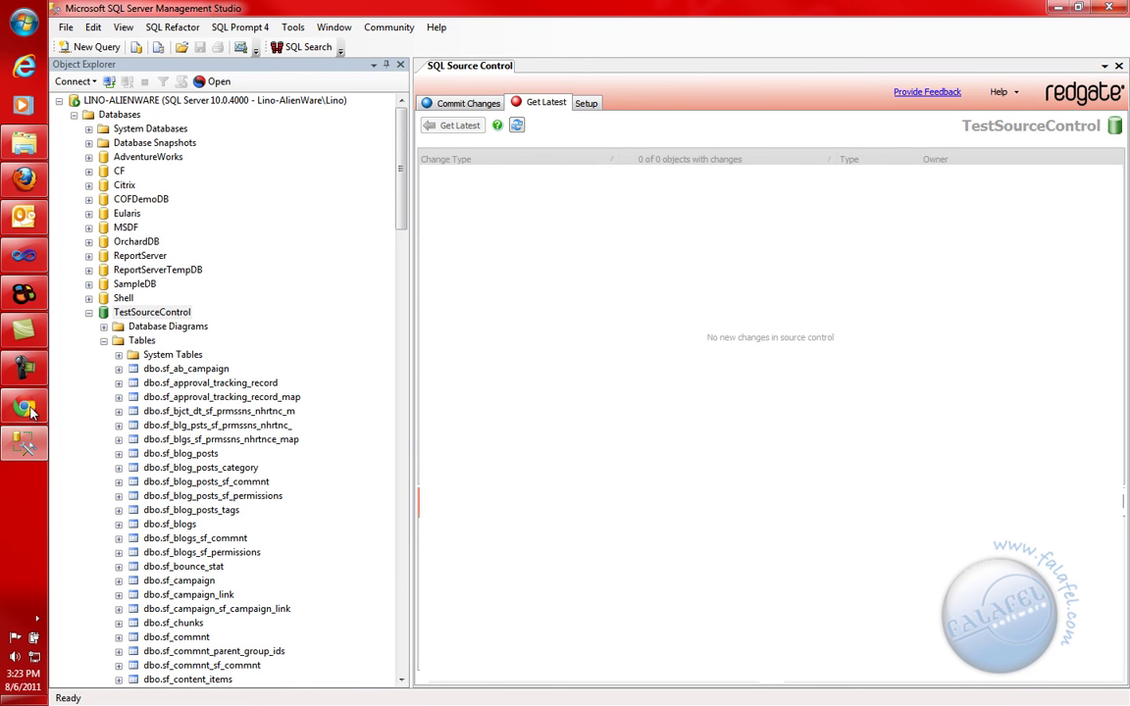
left_click(142, 341)
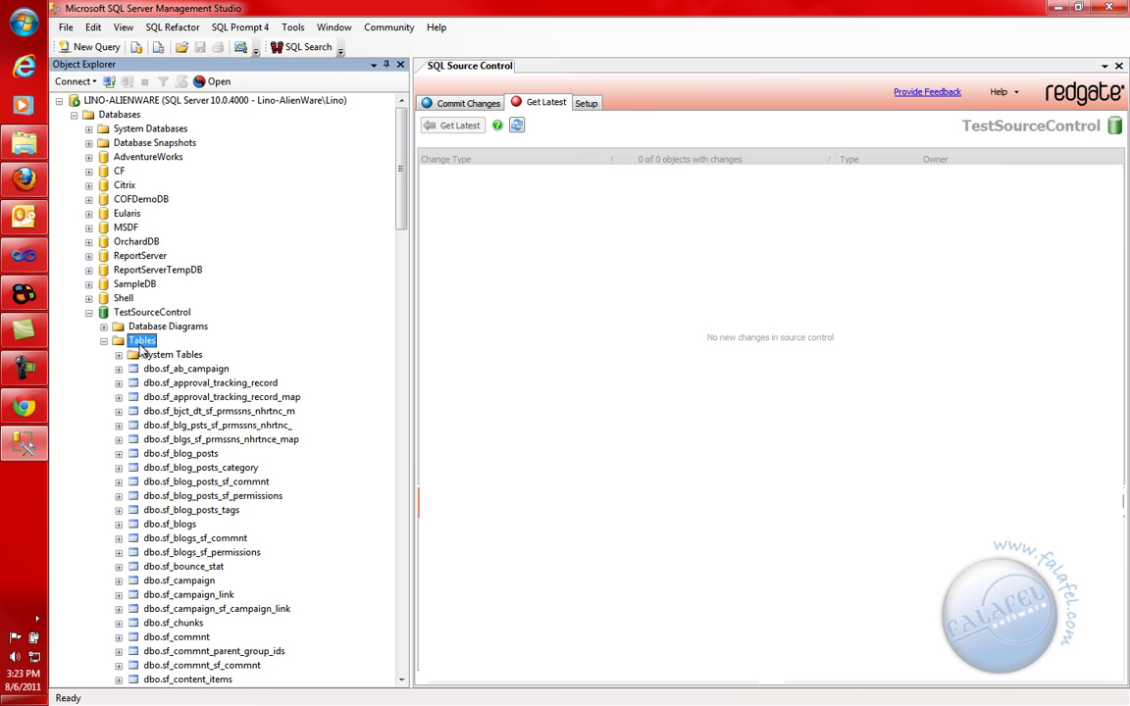
left_click_drag(405, 203, 377, 439)
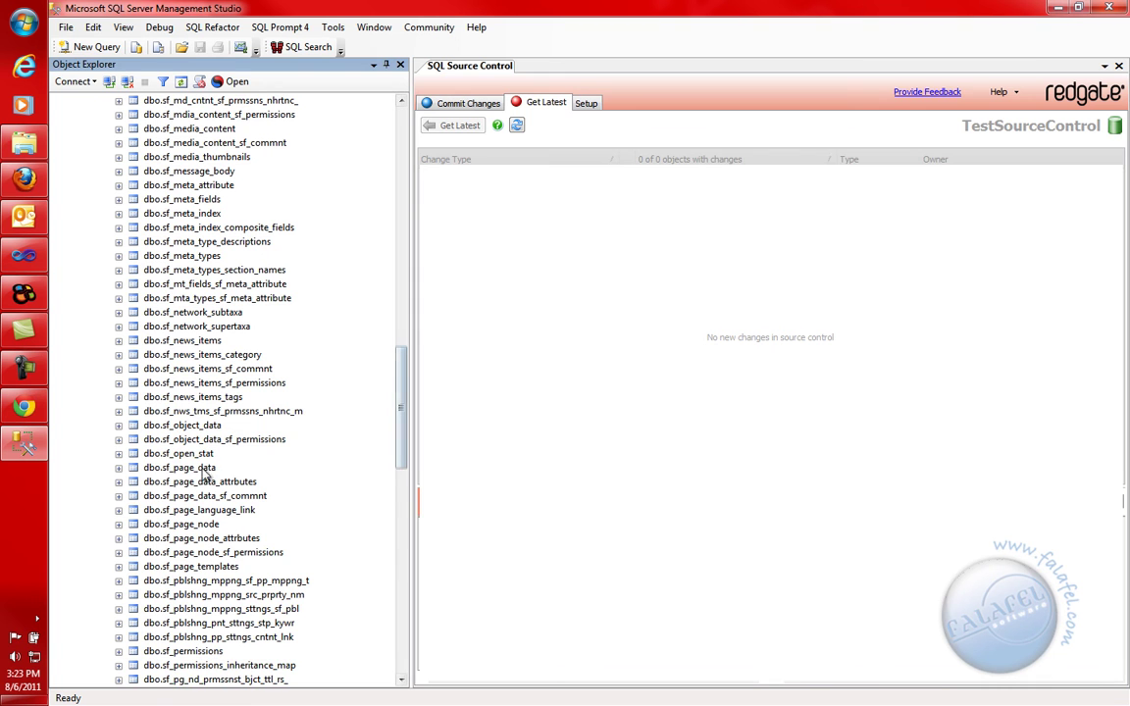
left_click(197, 470)
left_click(118, 468)
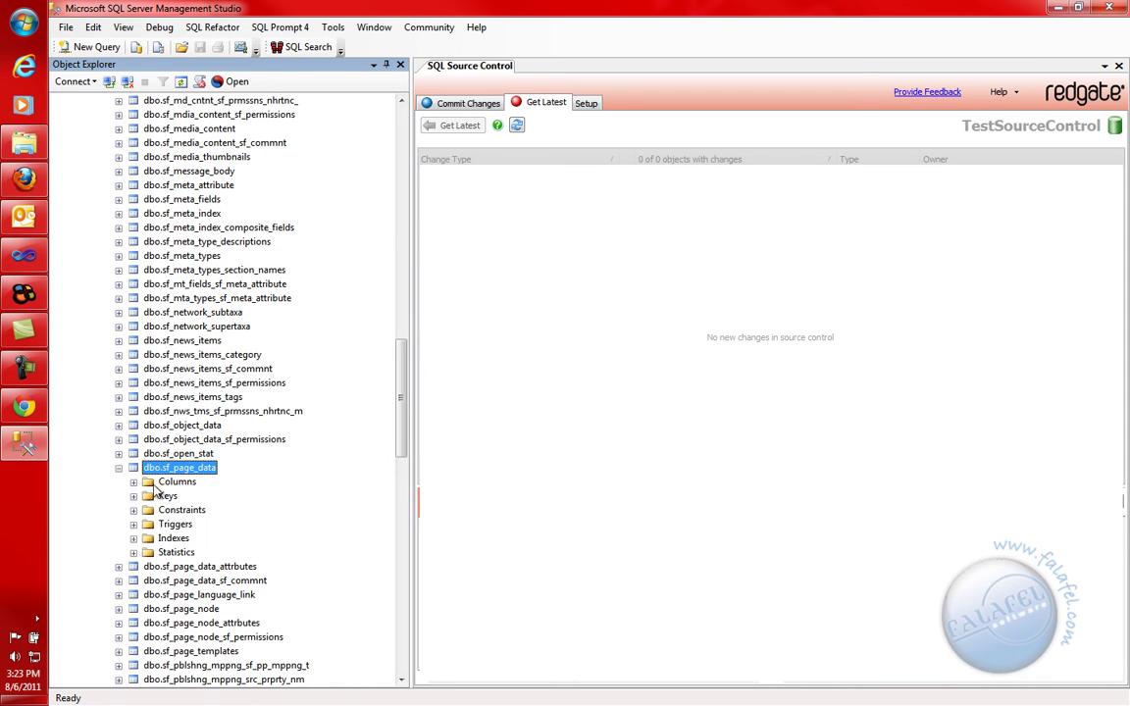
left_click(134, 482)
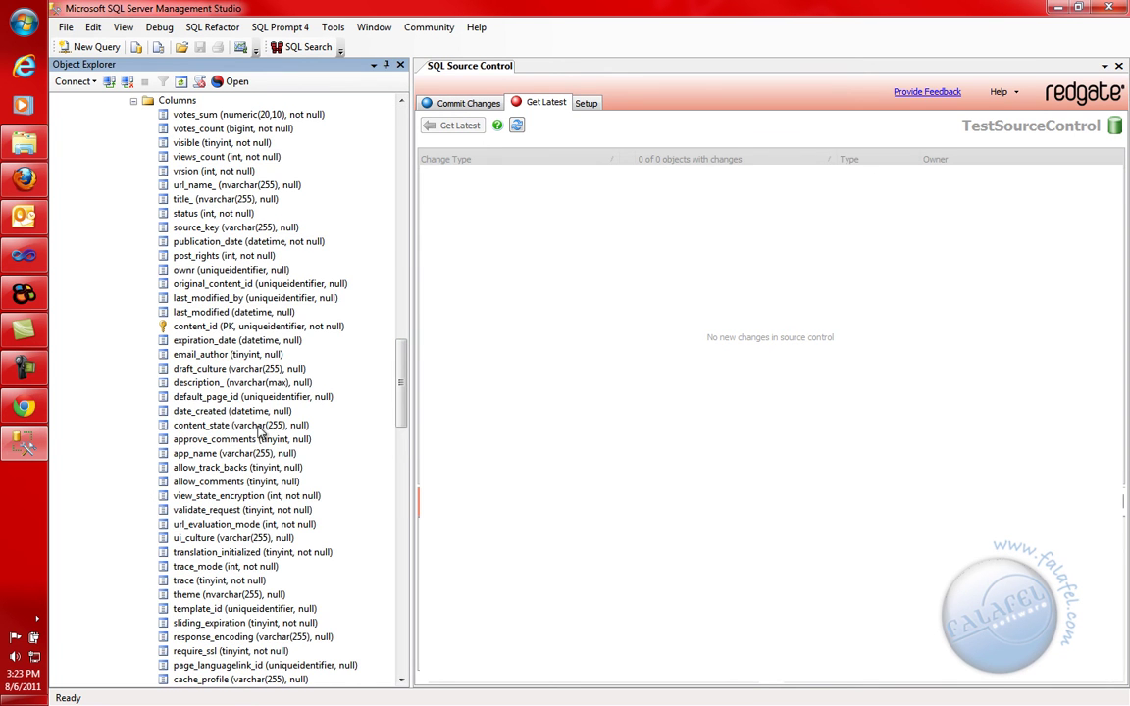
mouse_move(401, 367)
left_mouse_down()
mouse_move(401, 451)
mouse_move(401, 351)
left_mouse_up()
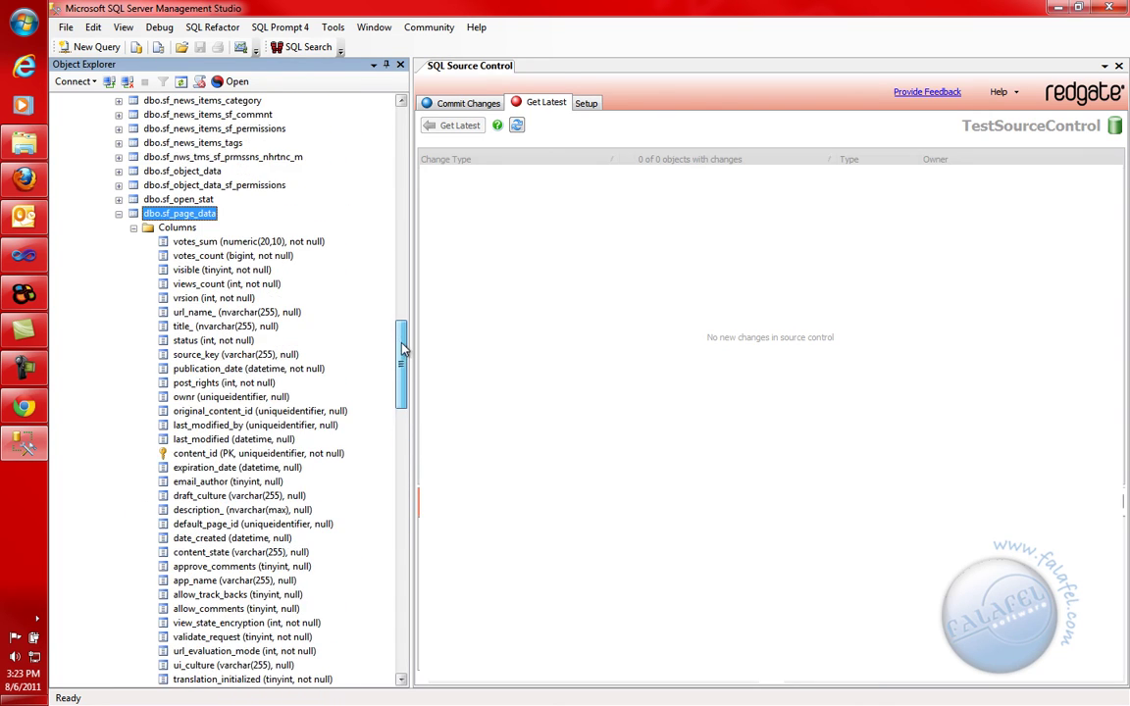
right_click(201, 212)
left_click(250, 242)
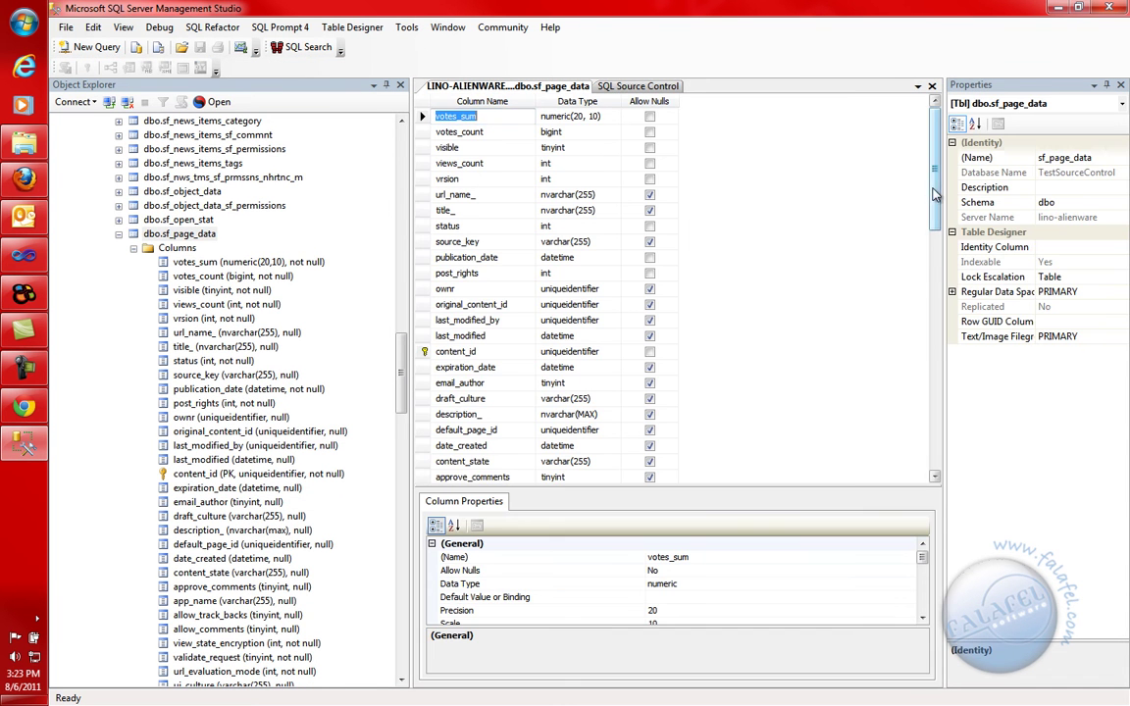
- Add a LinoCol varchar(50) column to dbo.sf_page_data and save the table
left_click_drag(935, 193, 910, 450)
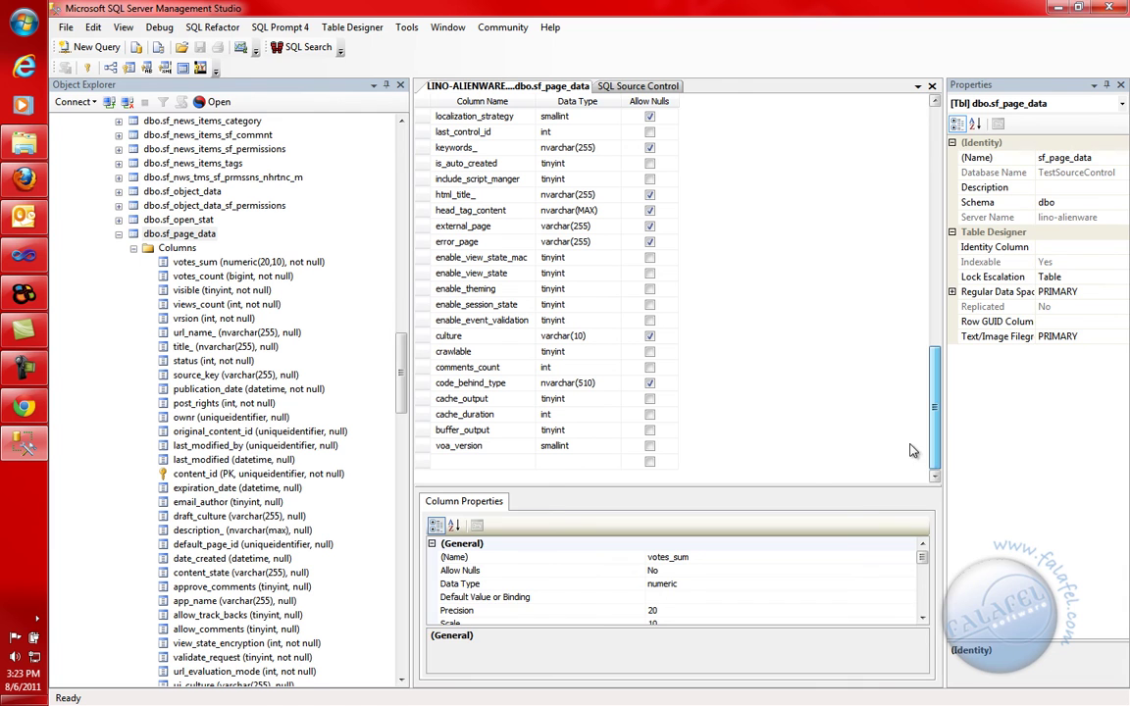
left_click(464, 461)
type("L")
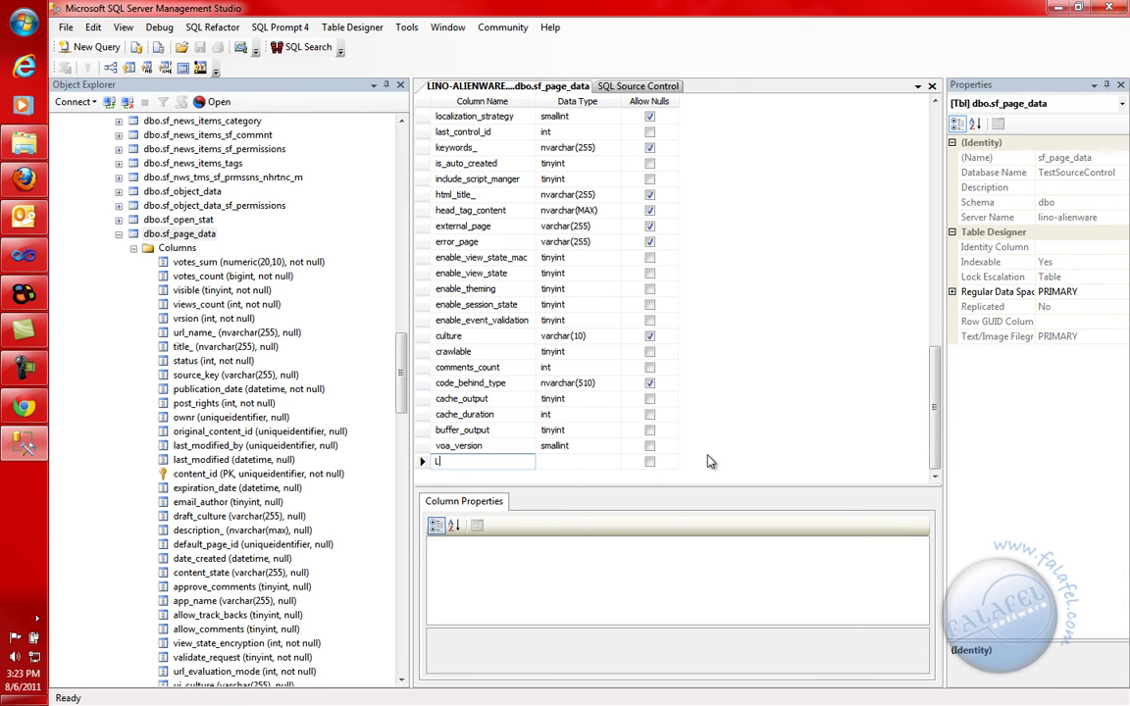
type("inoCol")
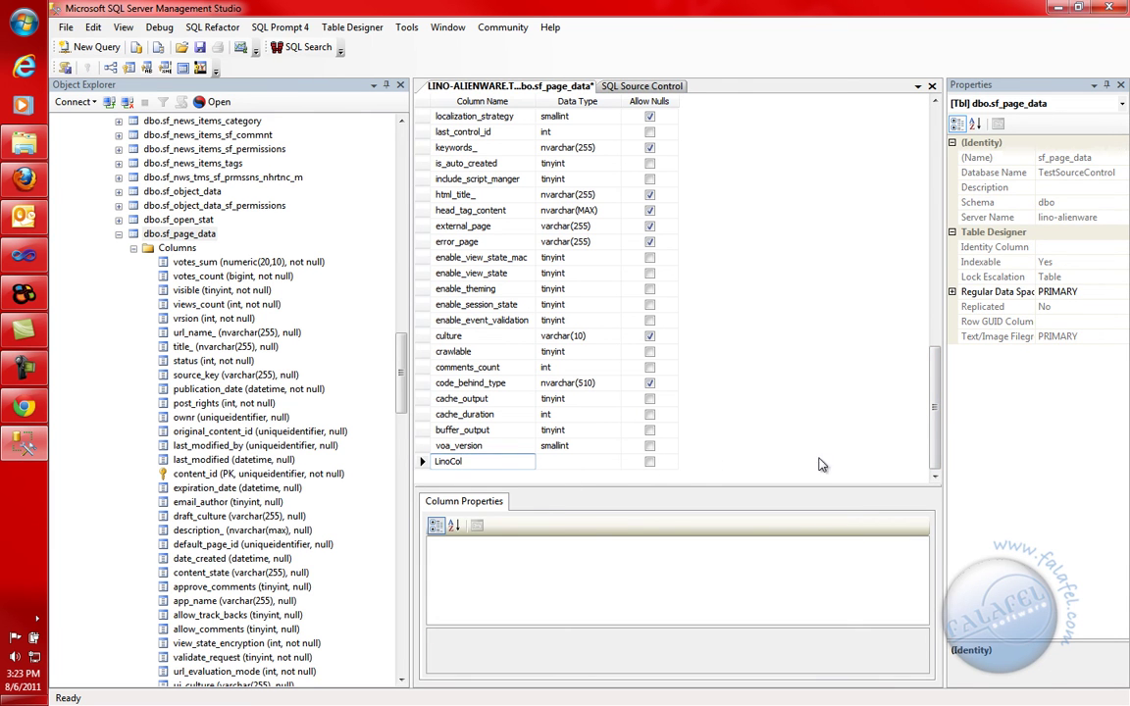
left_click(610, 467)
type("varchar(50")
key("Tab")
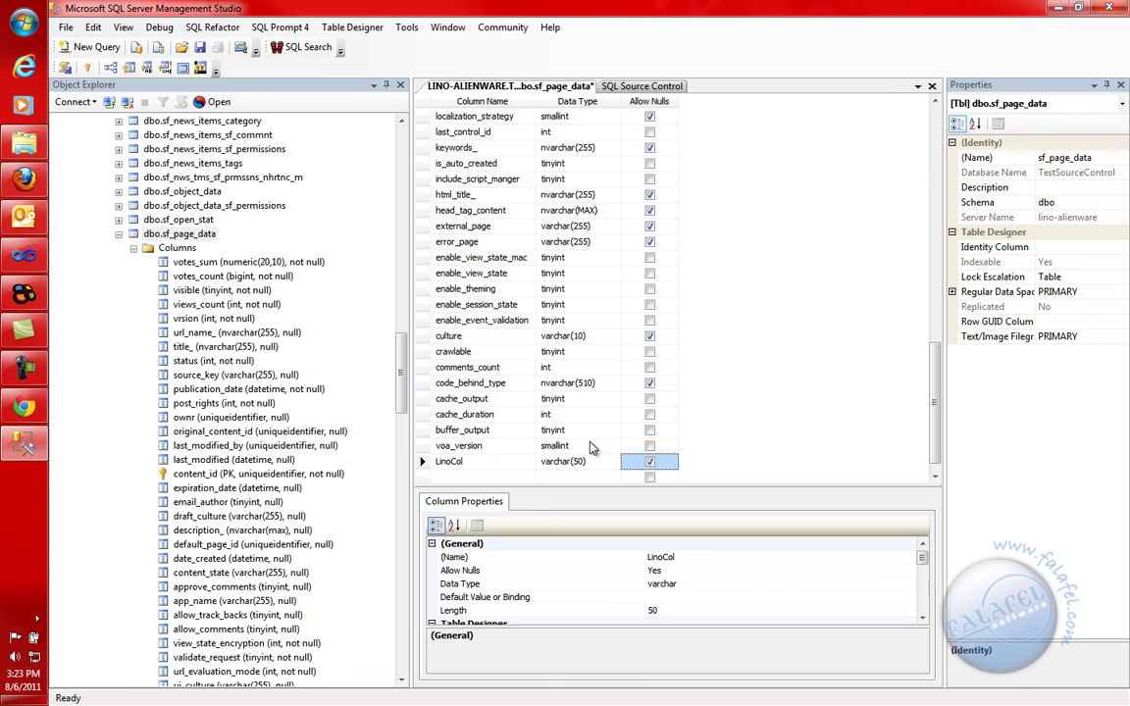
left_click(201, 49)
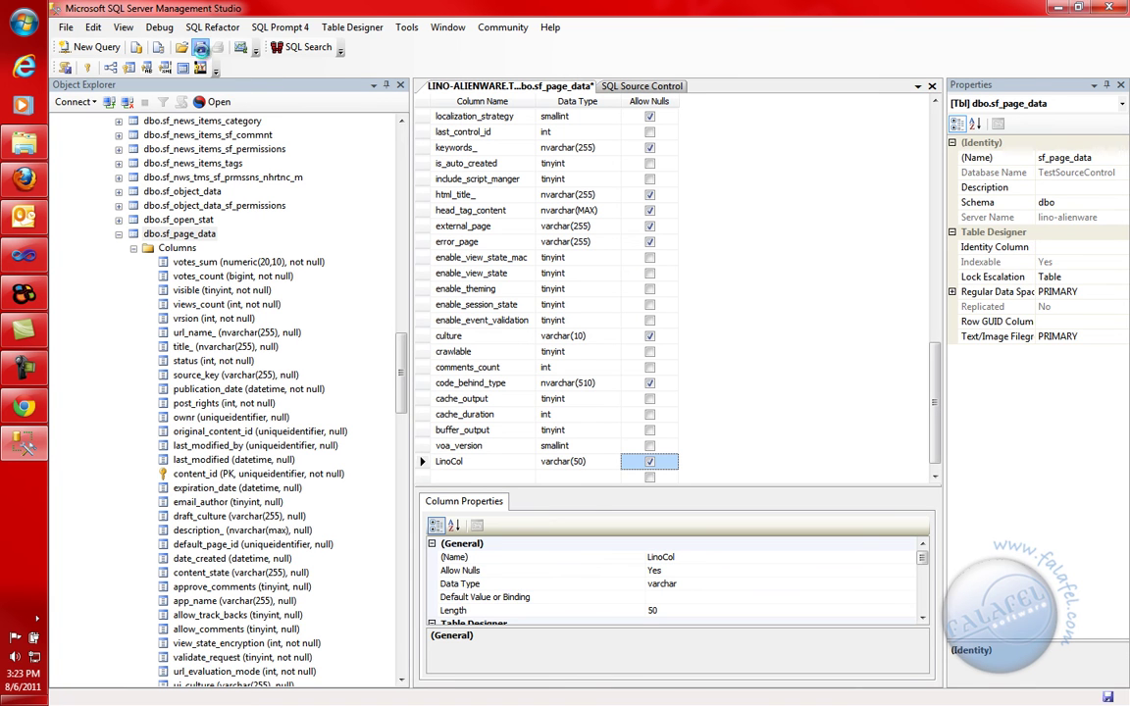
- Check that the Tables folder is now flagged with changes to commit
left_click(119, 234)
left_click_drag(396, 416, 397, 187)
mouse_move(147, 365)
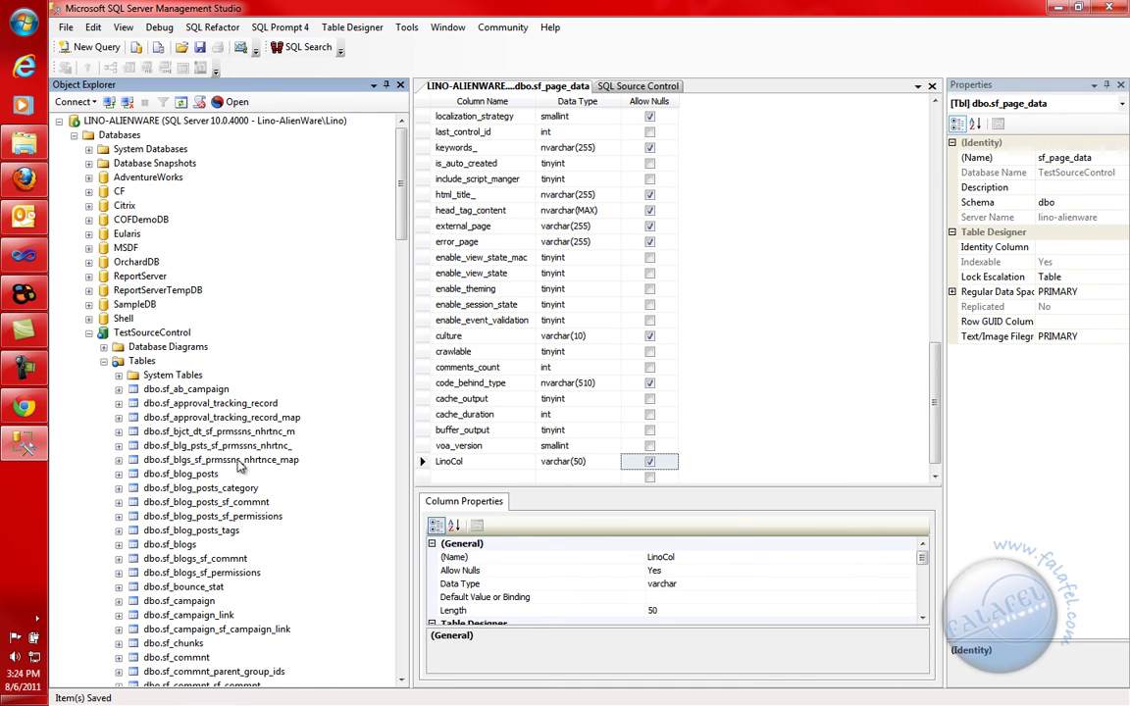
mouse_move(142, 369)
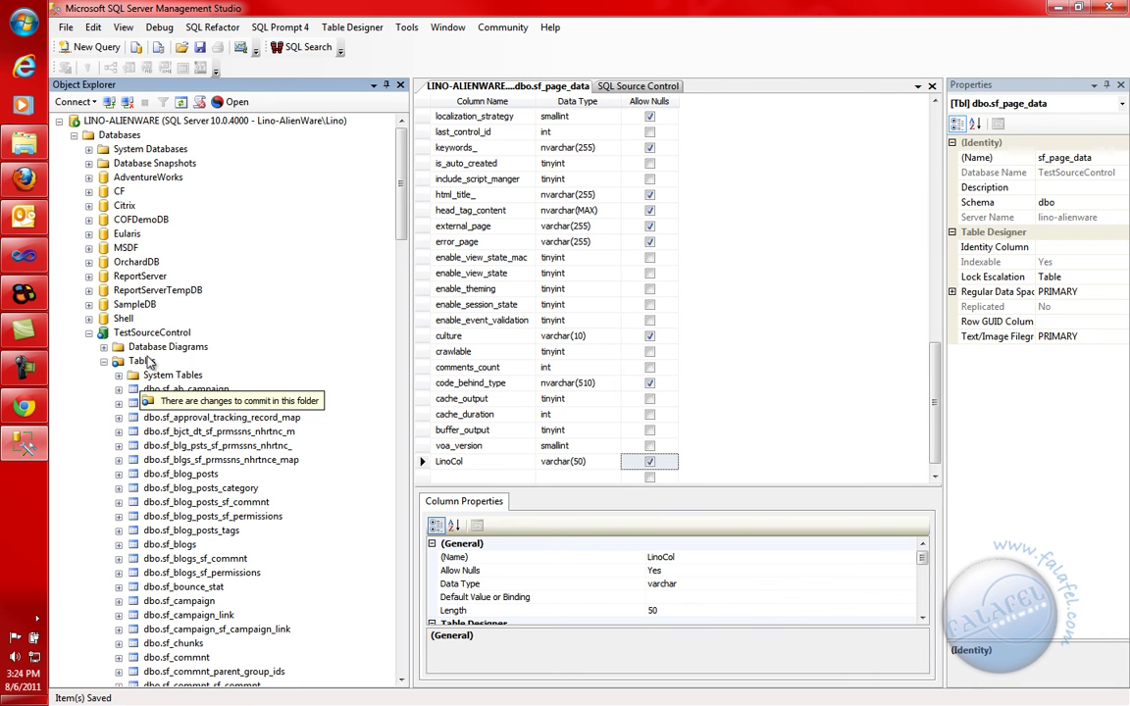
- Start a new table in TestSourceControl with a non-nullable int column col1
right_click(152, 333)
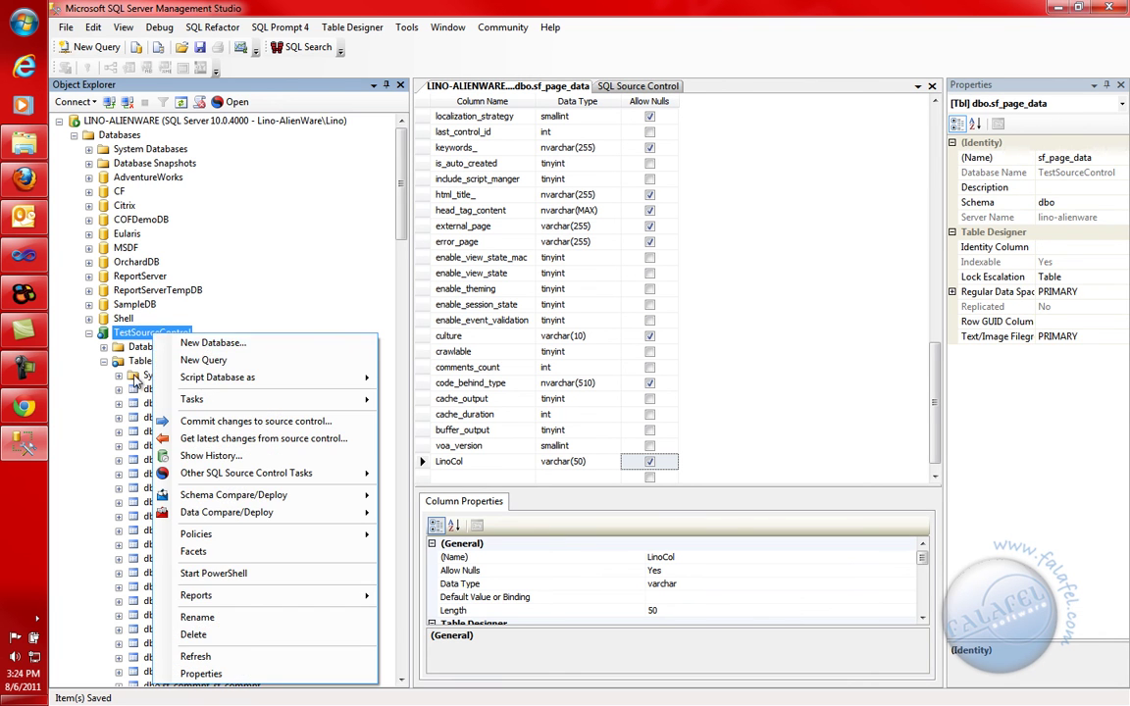
right_click(137, 362)
left_click(186, 374)
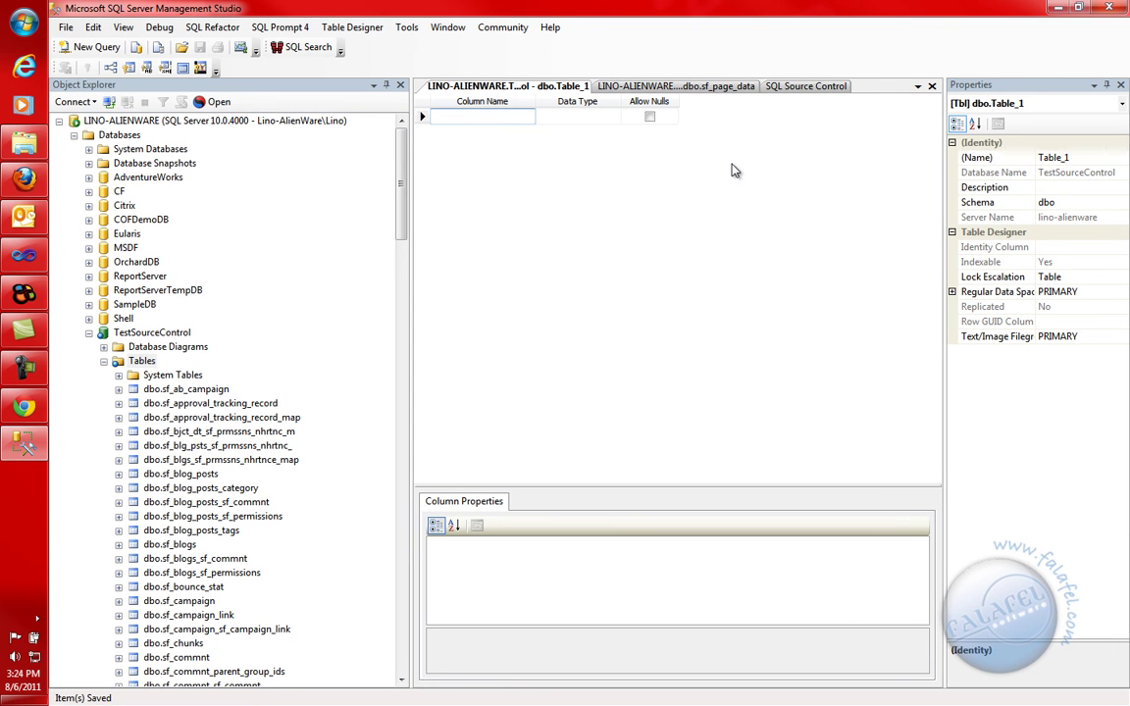
type("col1")
key("Tab")
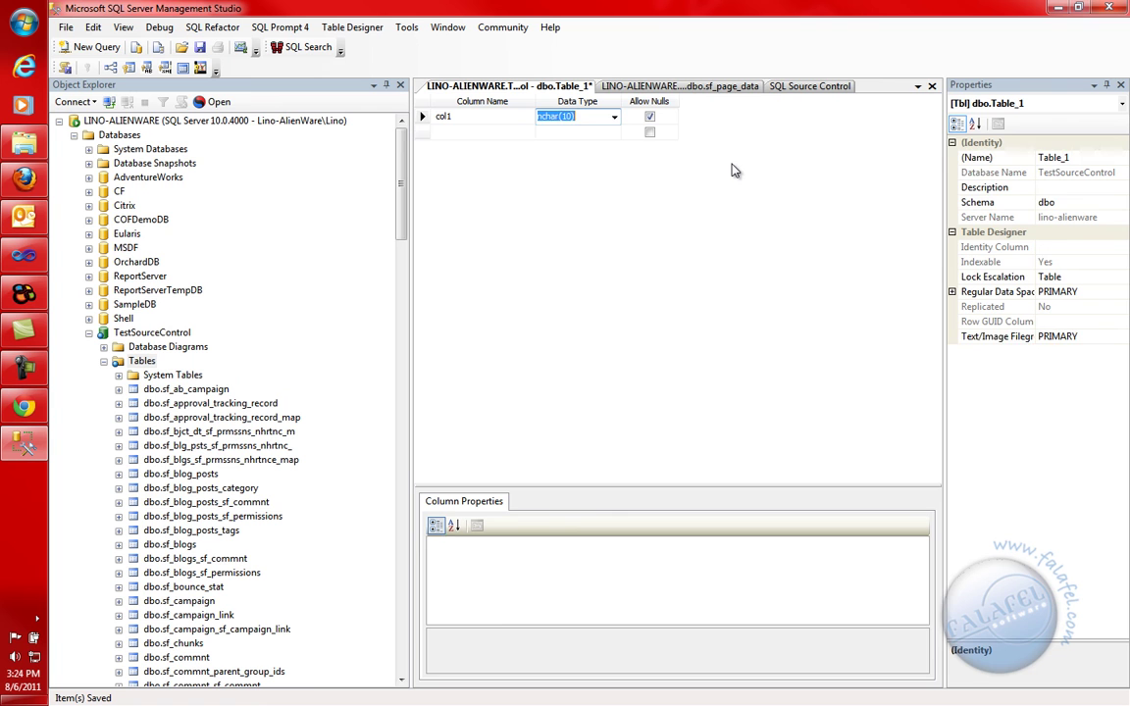
type("int")
key("Tab")
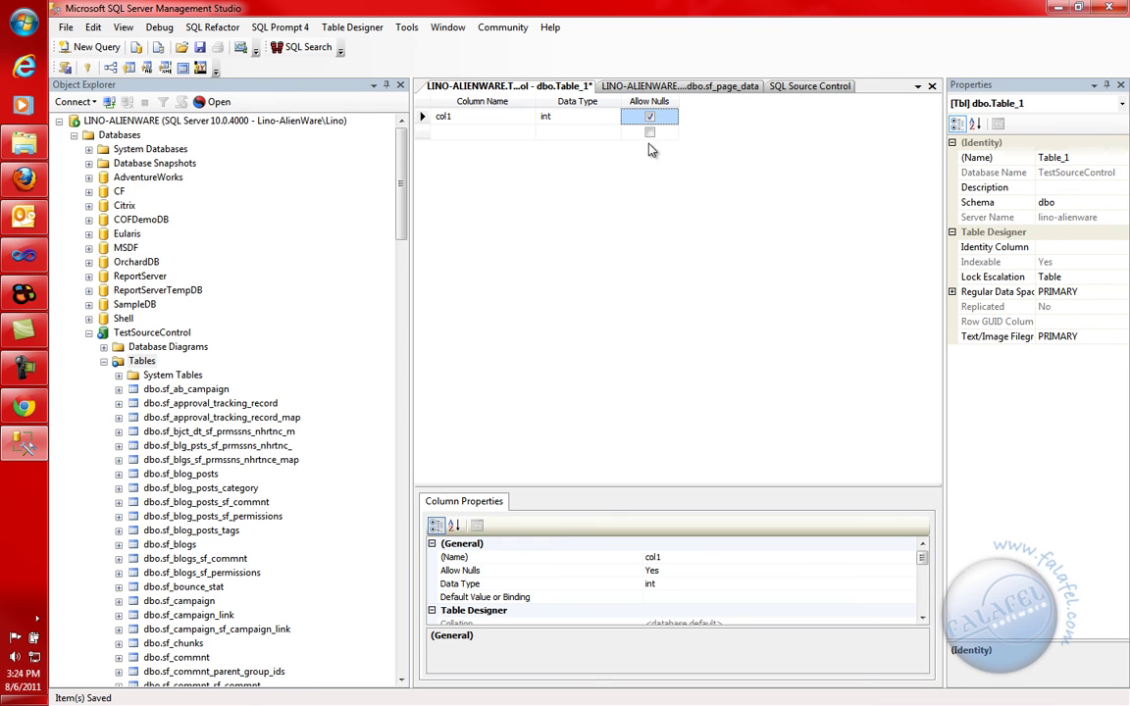
left_click(653, 119)
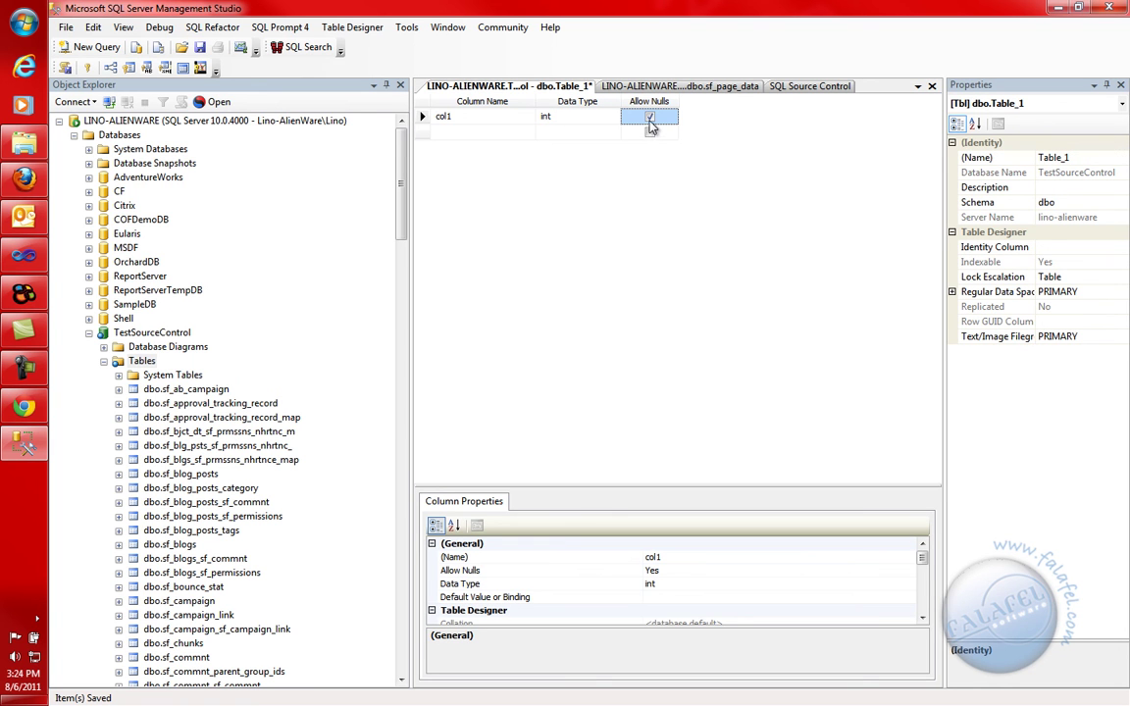
- Add a varchar(50) column col2 and make col1 the primary key
left_click(472, 135)
type("col2")
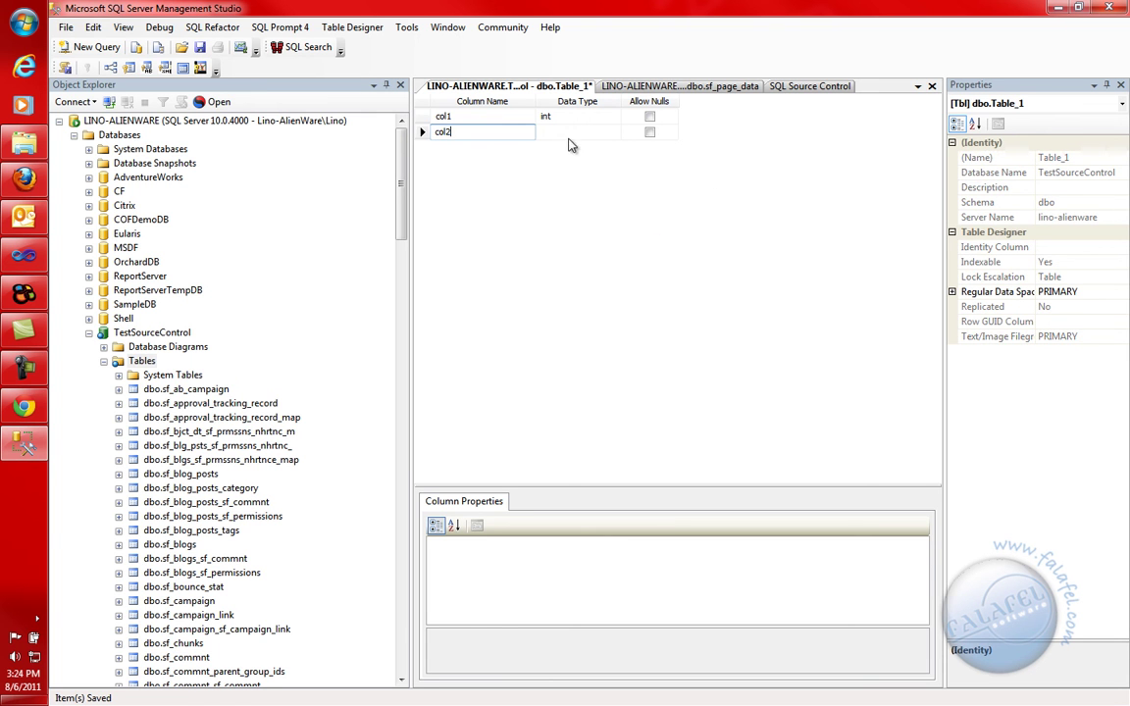
key("Tab")
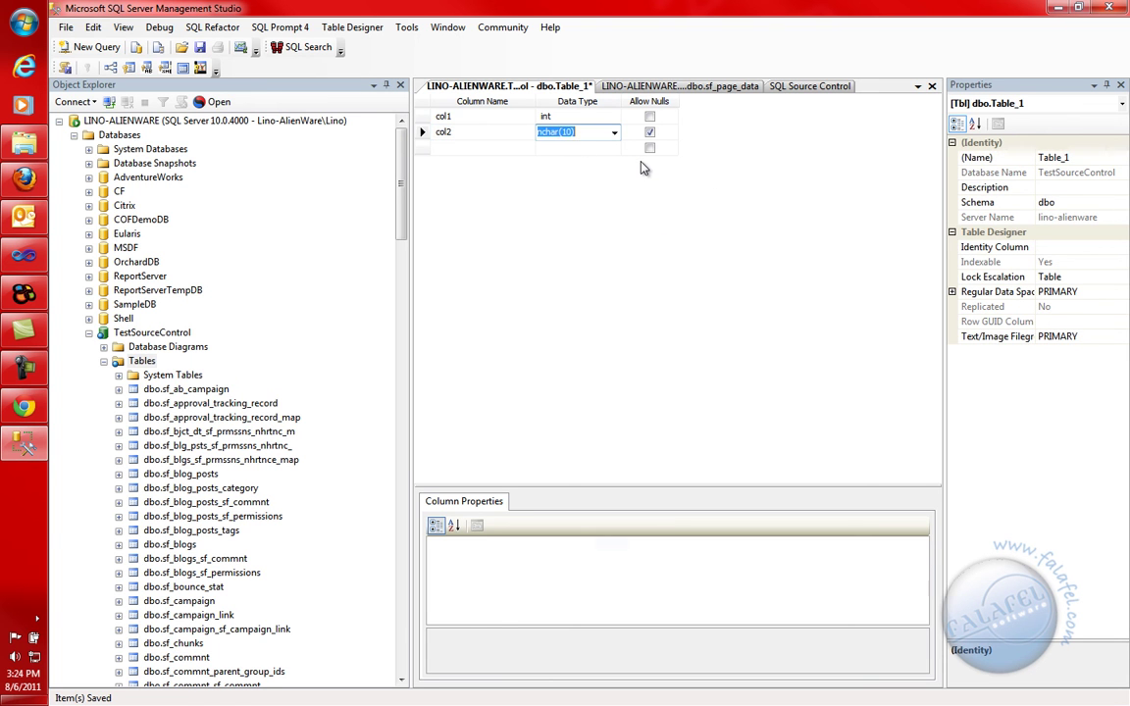
type("varch")
key("Tab")
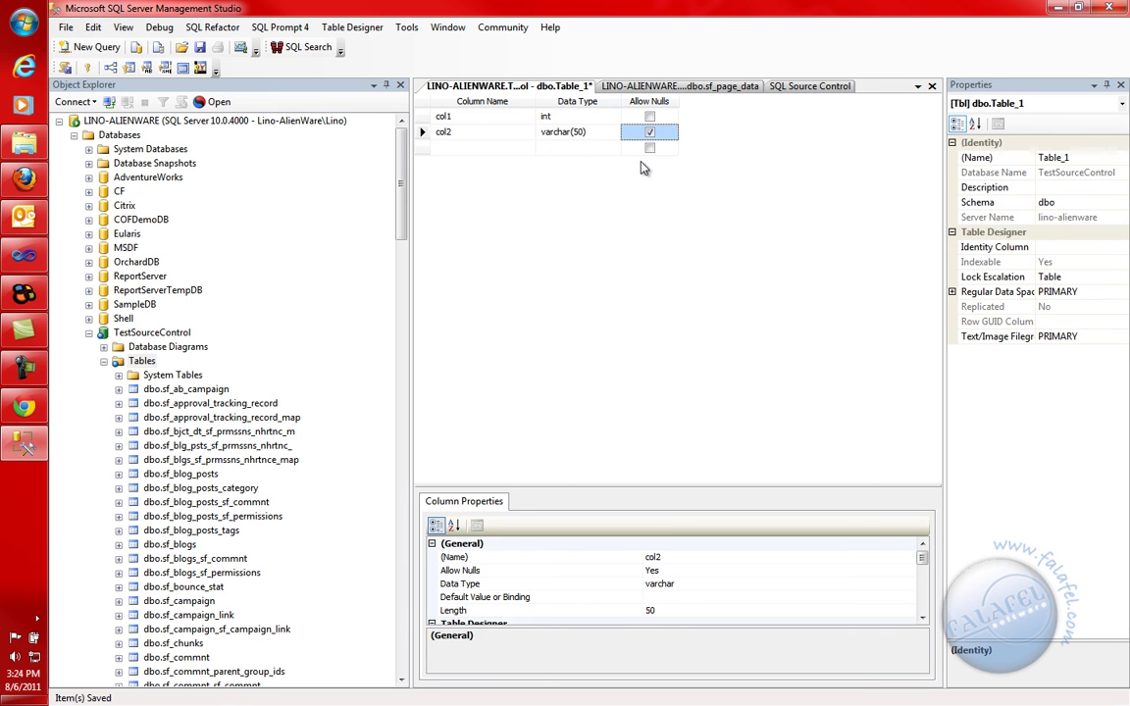
right_click(442, 117)
left_click(469, 125)
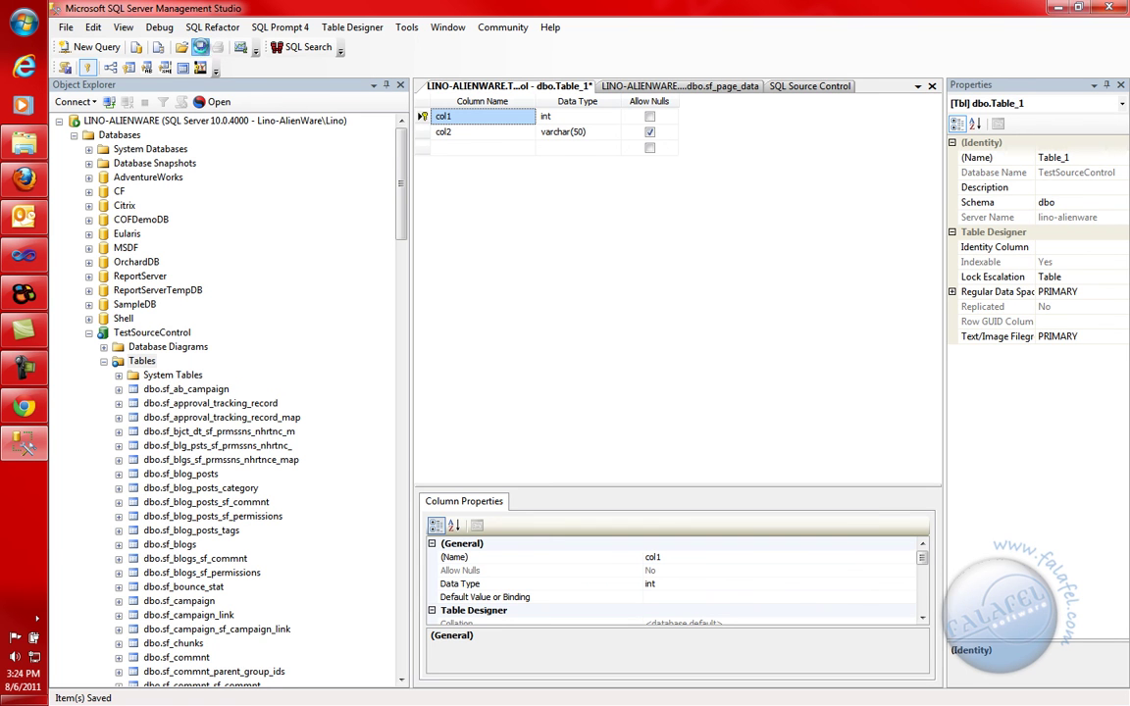
- Save the new table as LinoTable
left_click(199, 47)
type("LinoTable")
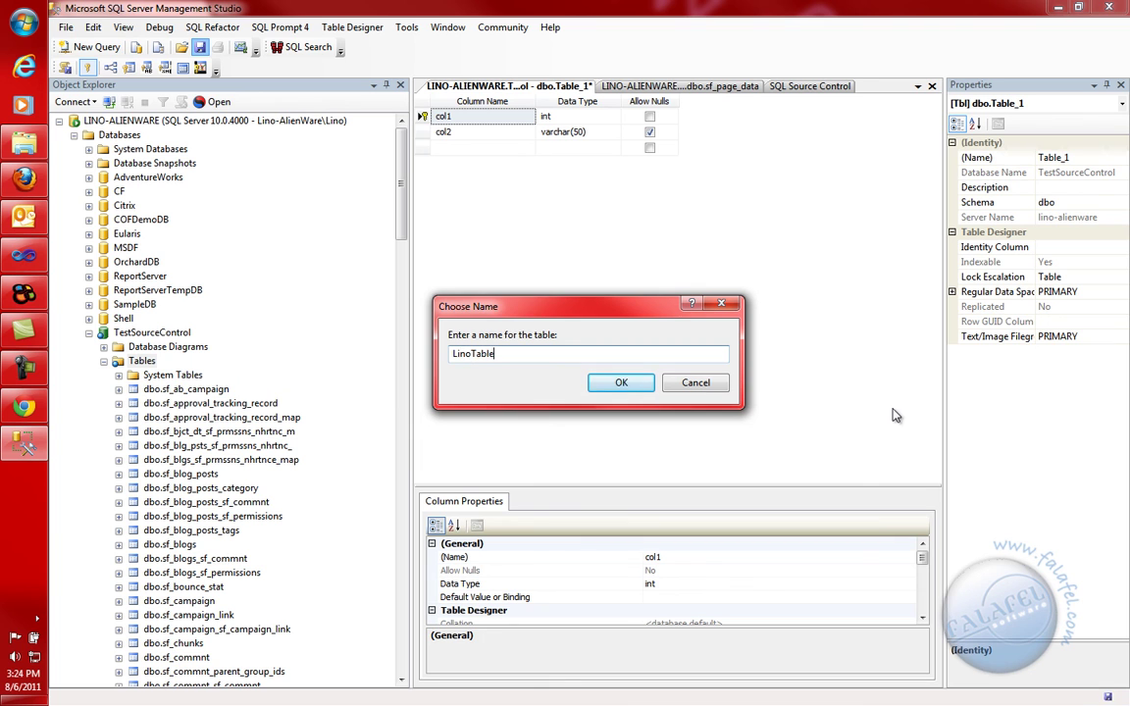
left_click(621, 383)
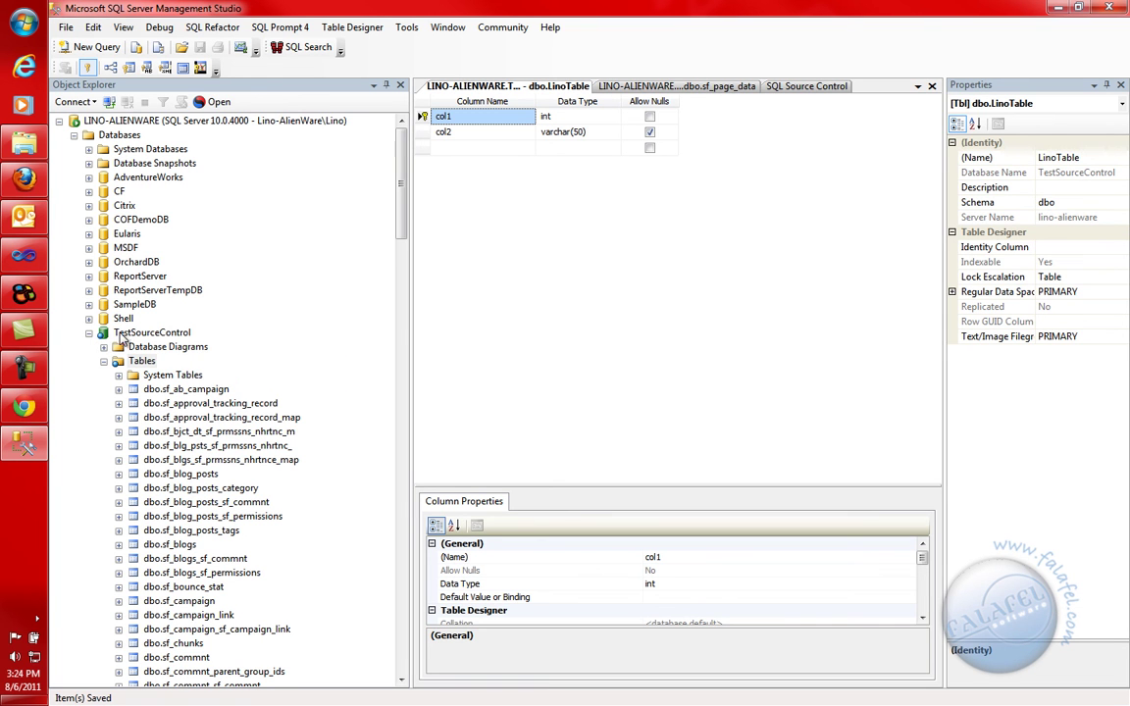
left_click(149, 334)
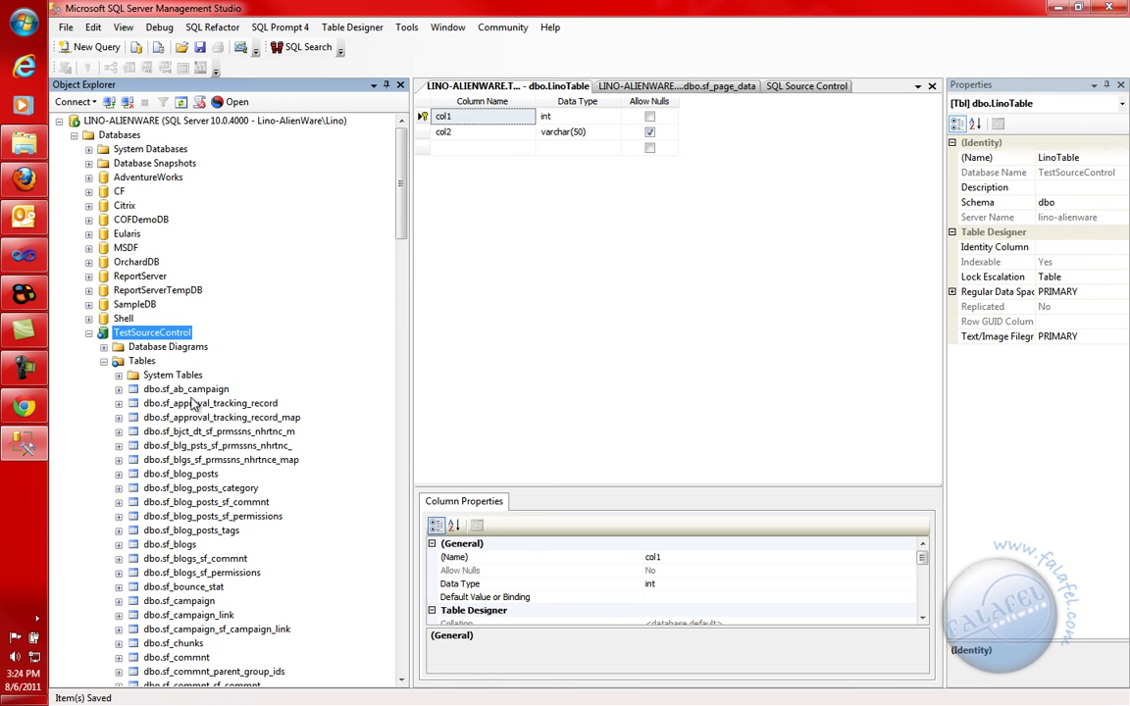
left_click(104, 362)
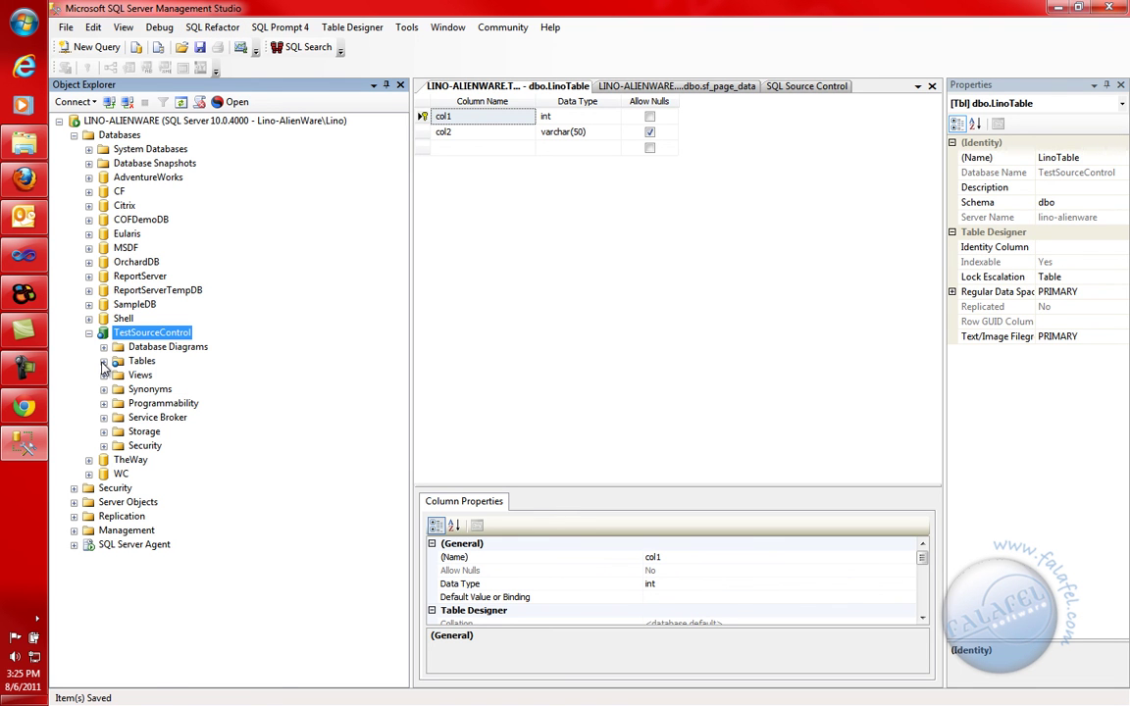
left_click(103, 362)
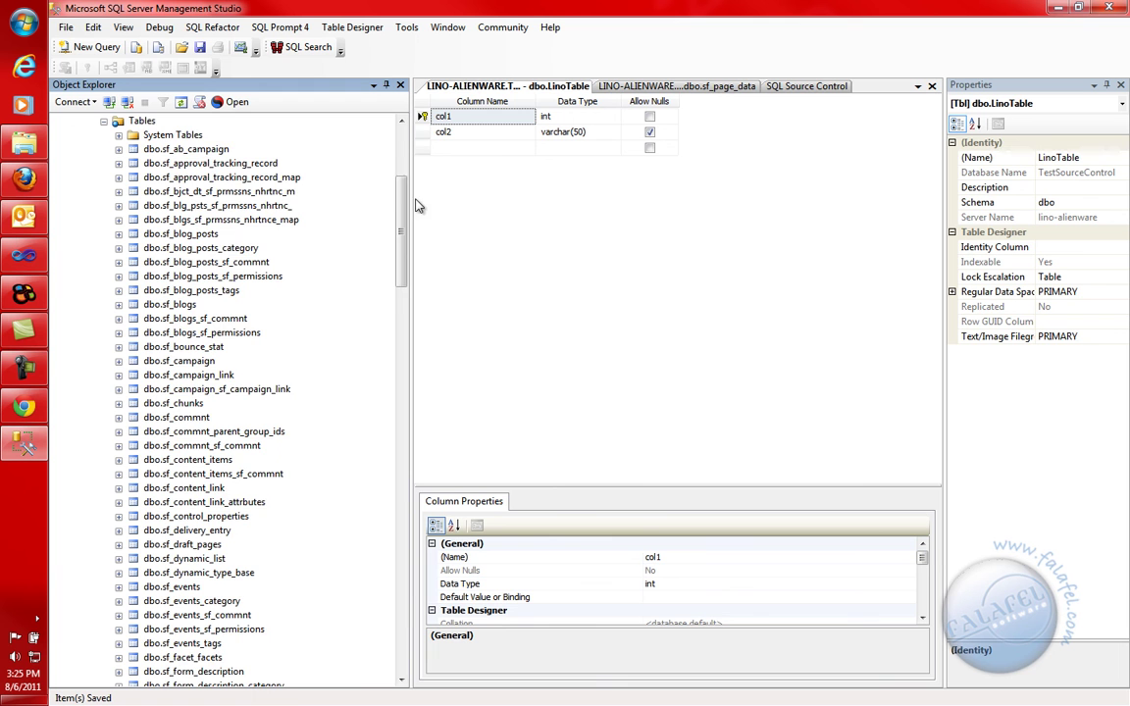
left_click_drag(400, 205, 371, 414)
mouse_move(142, 336)
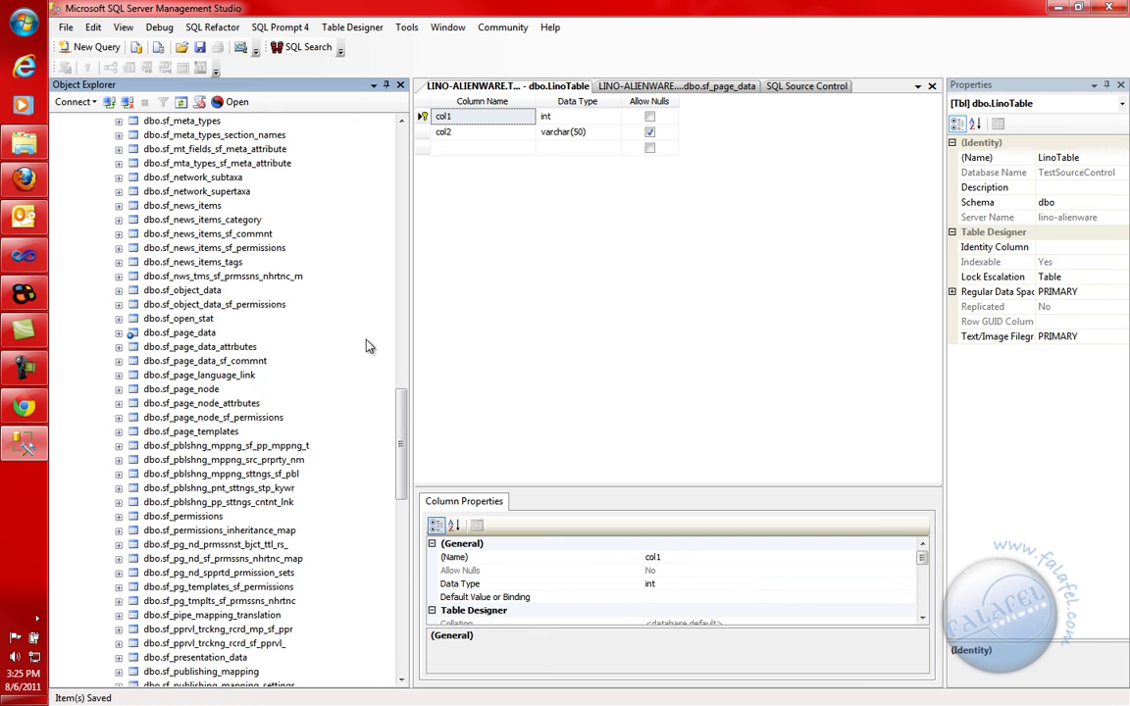
left_click_drag(403, 411, 403, 581)
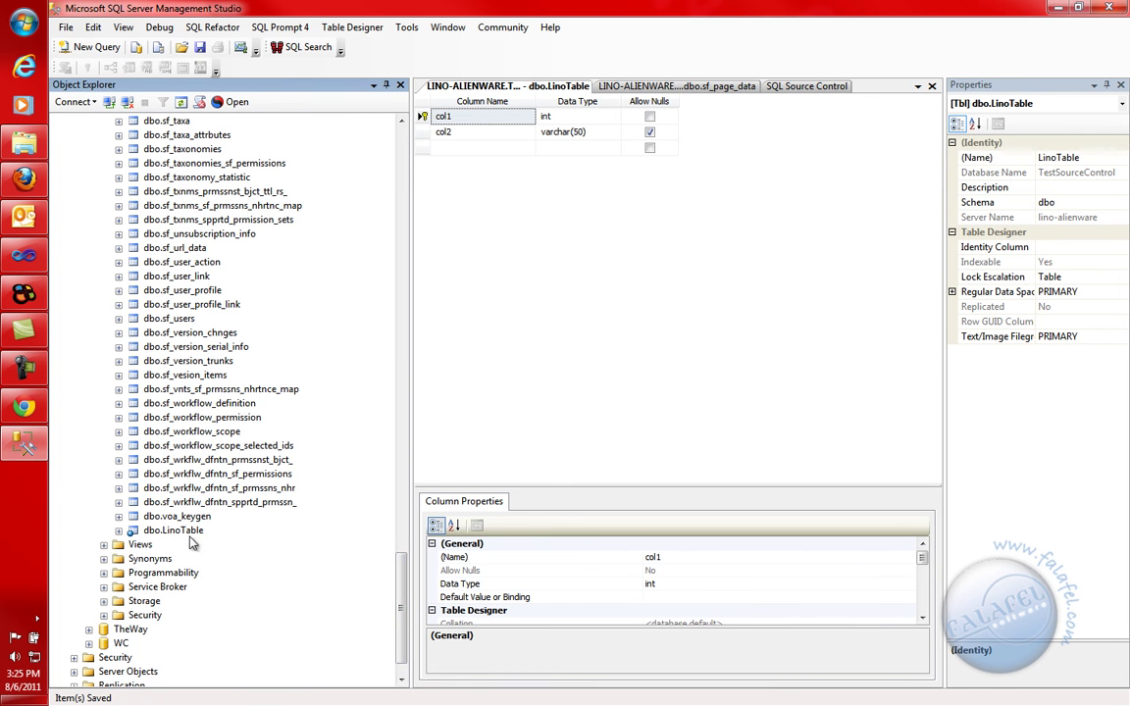
left_click_drag(398, 594, 392, 144)
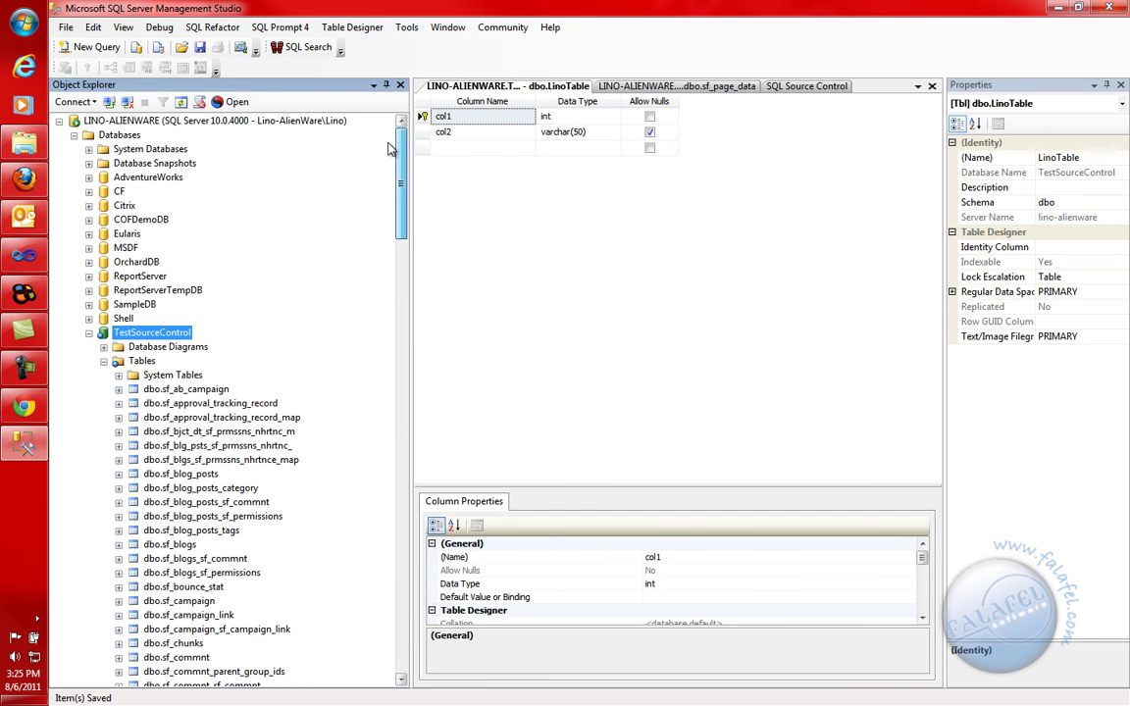
right_click(160, 338)
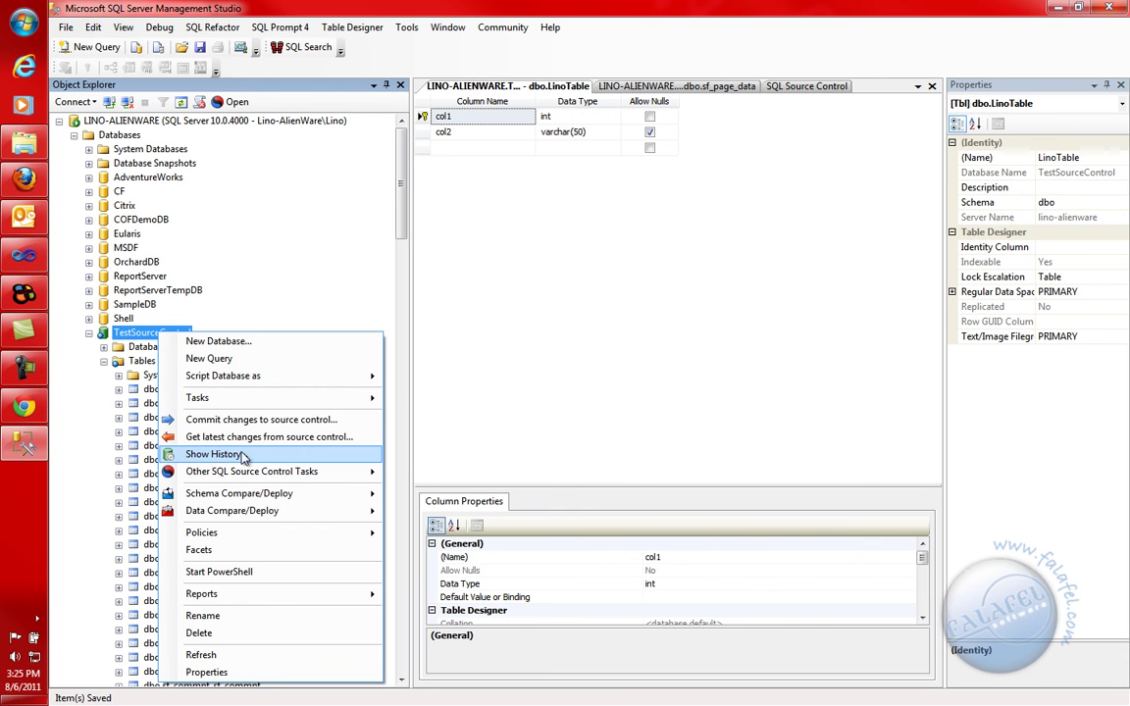
- Show TestSourceControl's commit history and view version 15's dbo.sf_approval_tracking_record.sql script
left_click(218, 455)
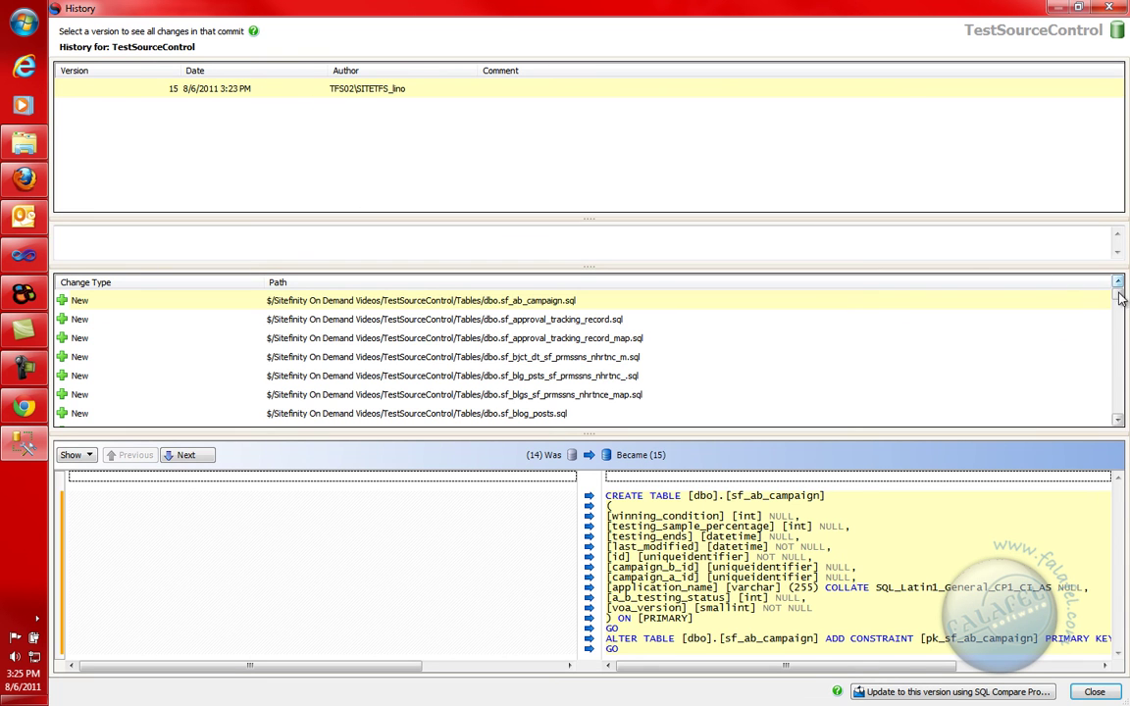
left_click_drag(1122, 296, 1117, 270)
left_click(434, 320)
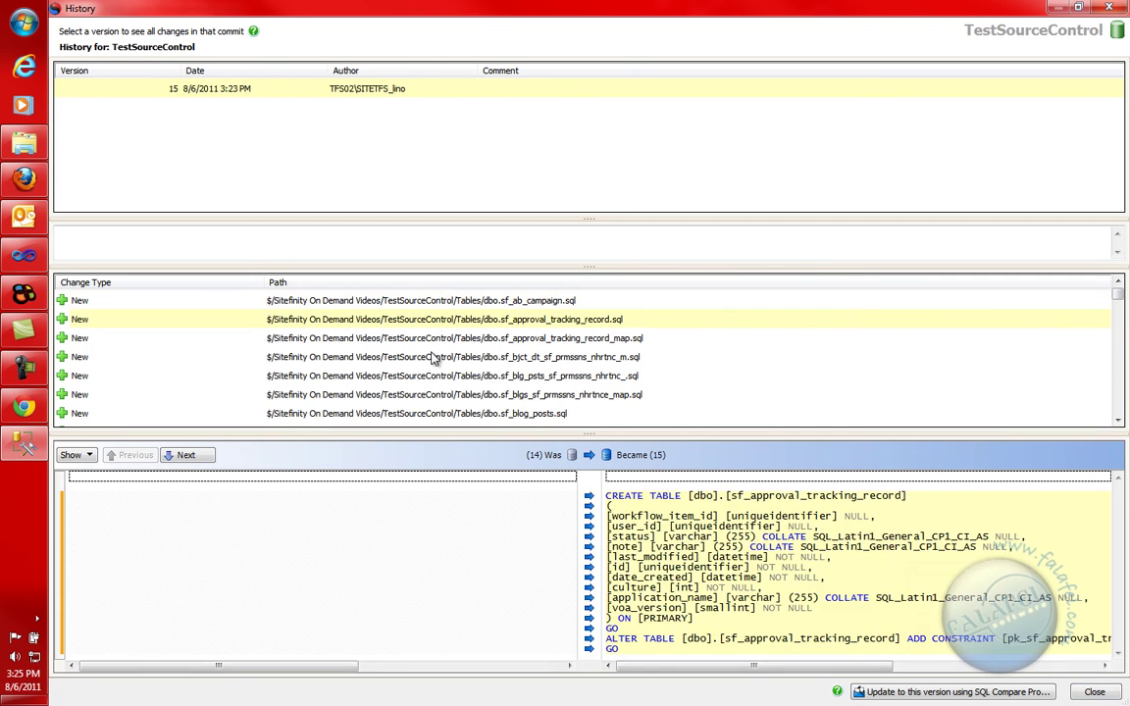
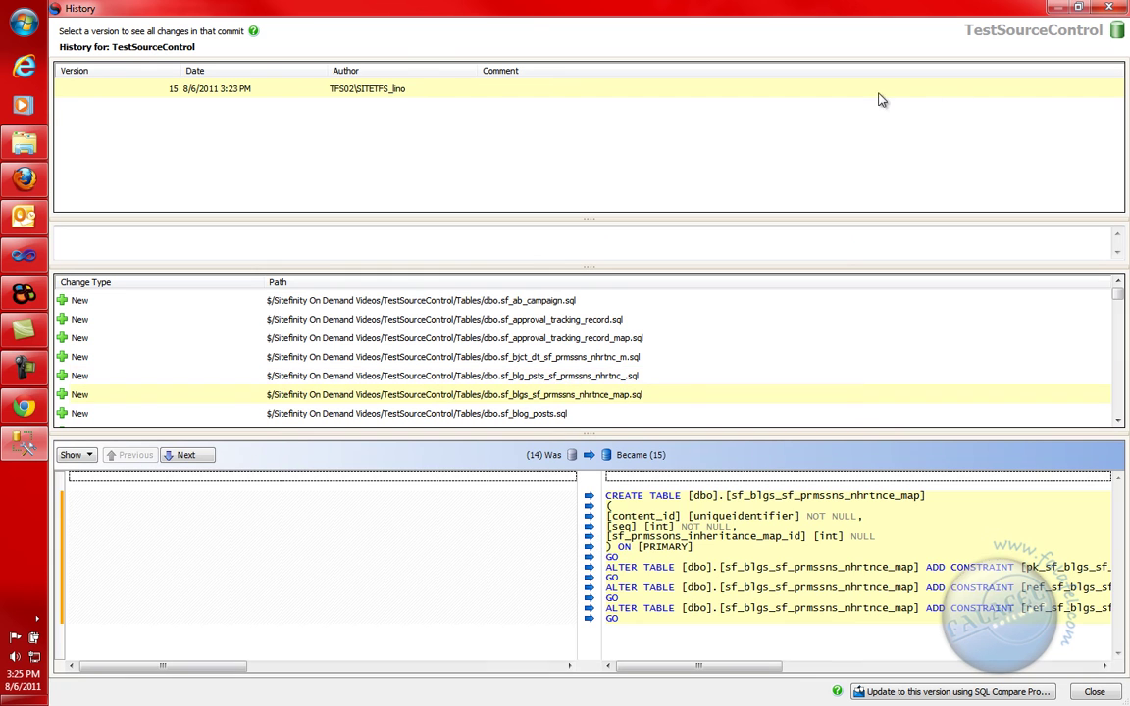
- Close the History window and bring up the context menu for TestSourceControl's Tables node
left_click(1112, 7)
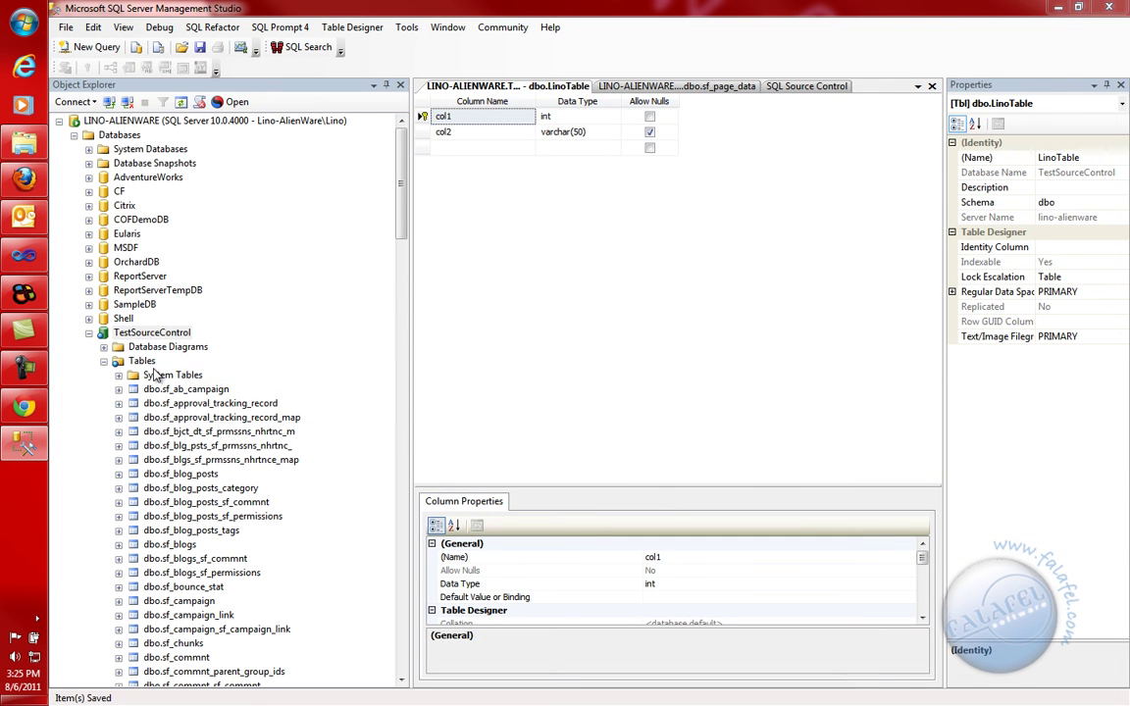
right_click(143, 362)
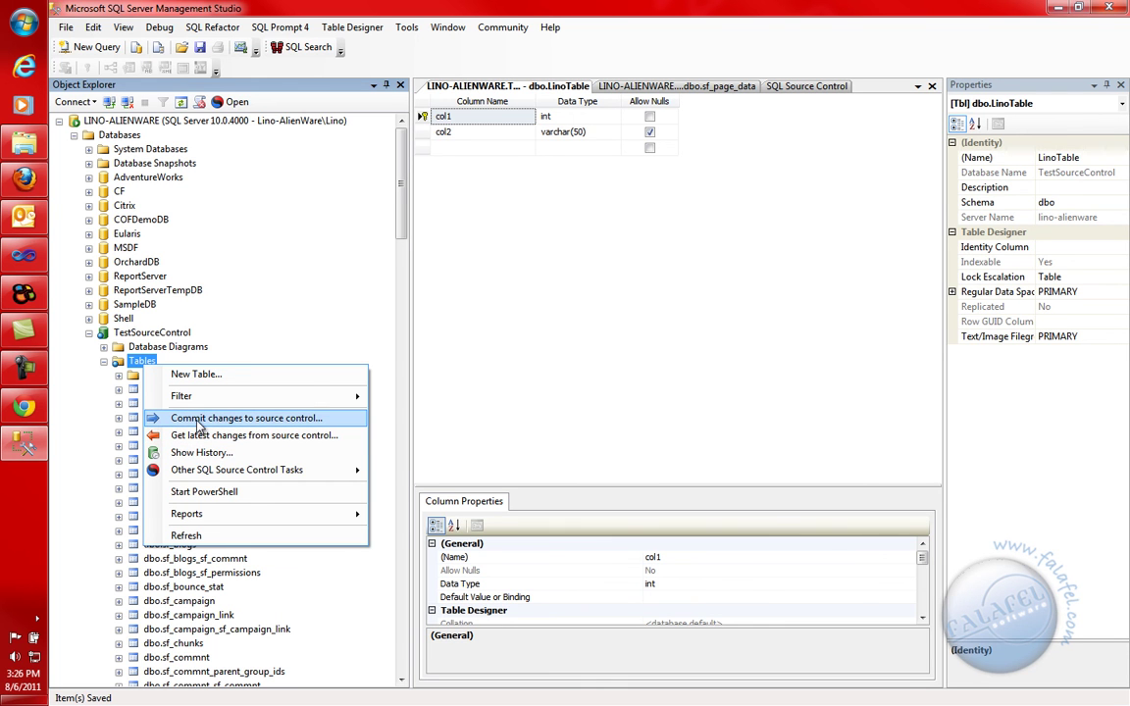
- Open the commit view and compare scripts for the new LinoTable and sf_page_data's added LinoCol
left_click(199, 418)
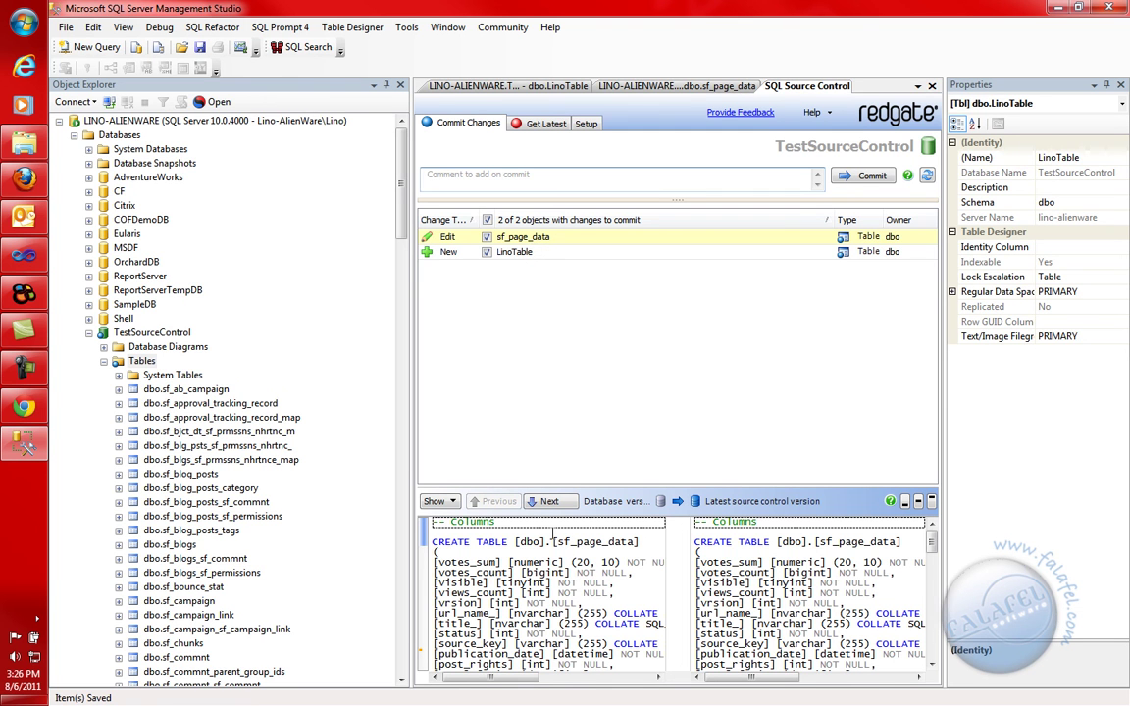
left_click_drag(677, 489, 681, 405)
left_click_drag(937, 488, 935, 638)
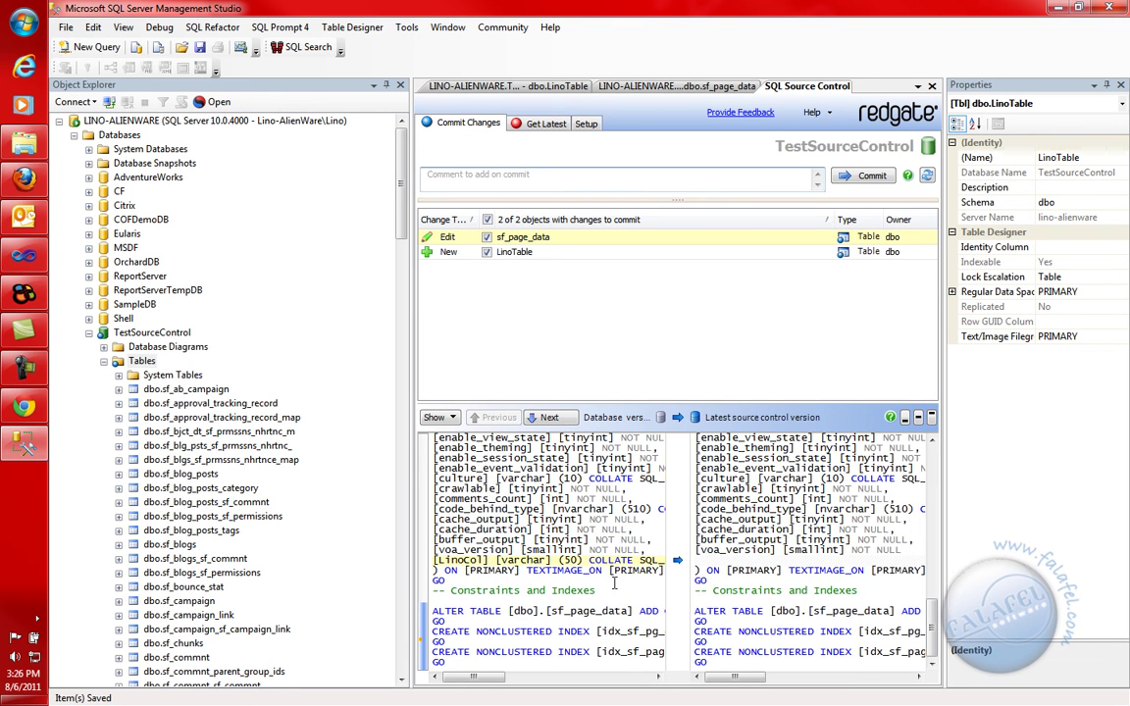
left_click(519, 257)
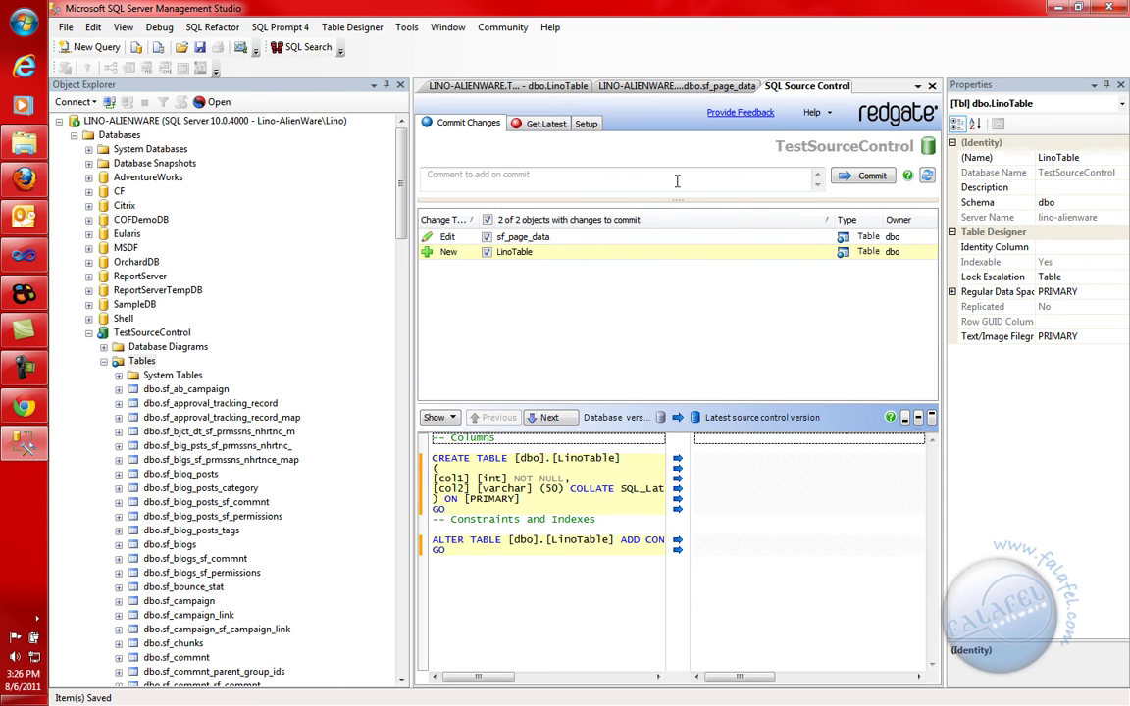
left_click(503, 237)
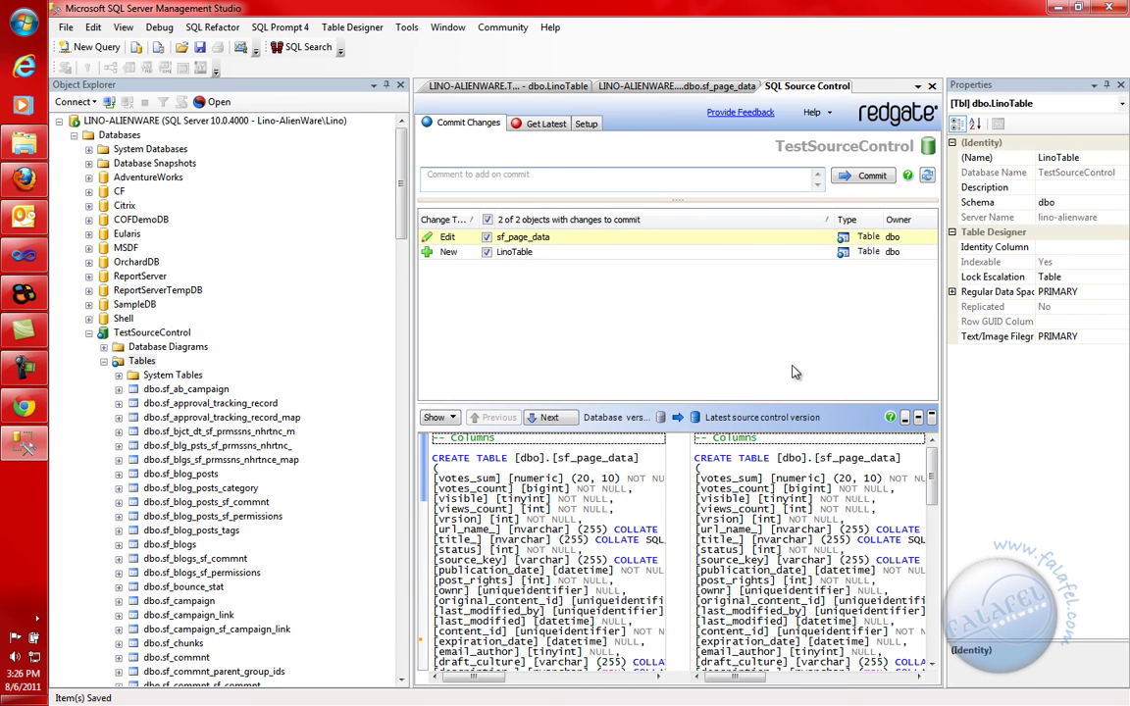
- Commit both table changes with the comment 'Added a col' and dismiss the confirmation
type("Added a col")
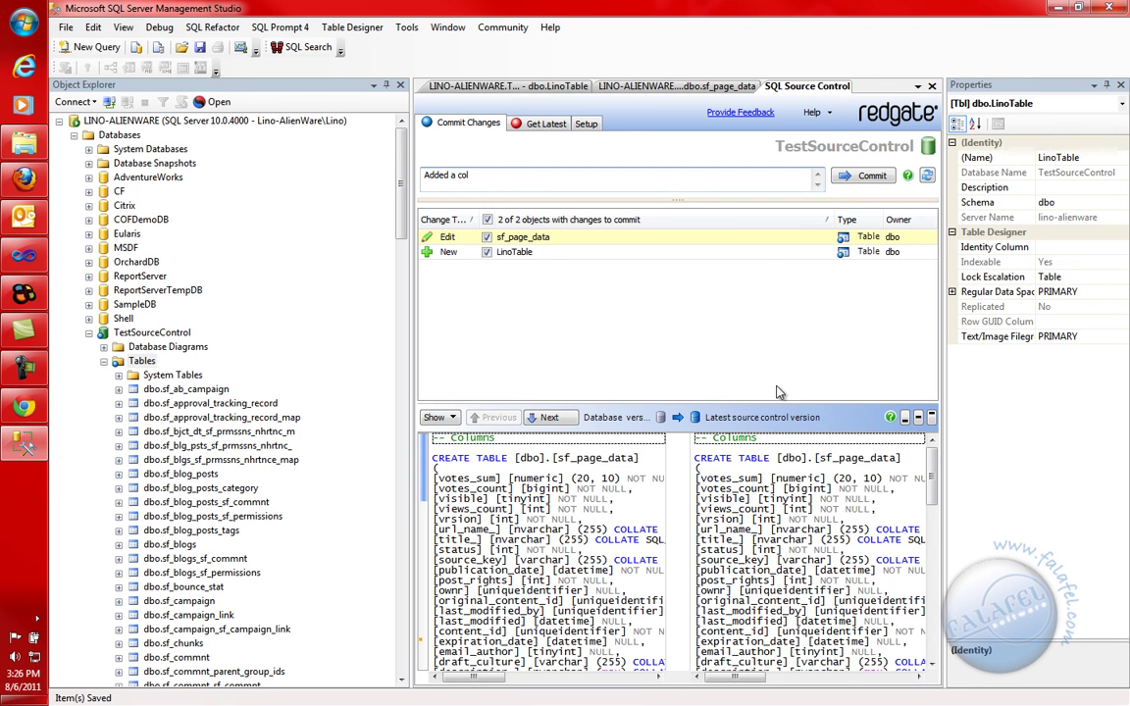
left_click(869, 177)
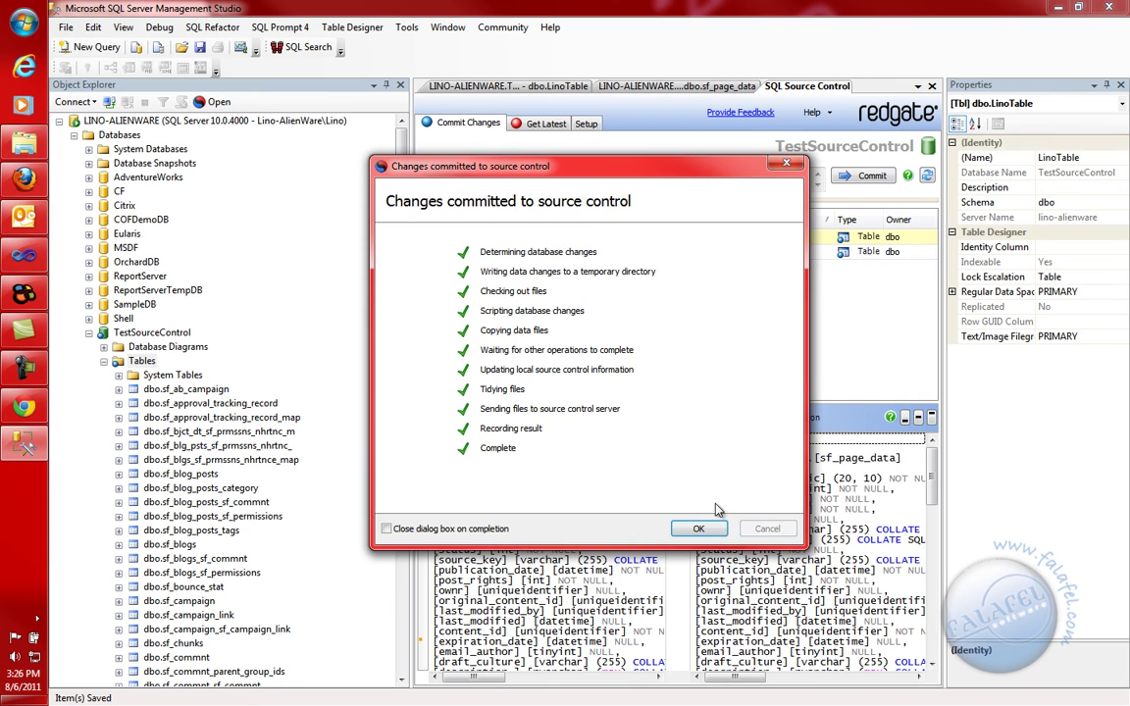
left_click(700, 529)
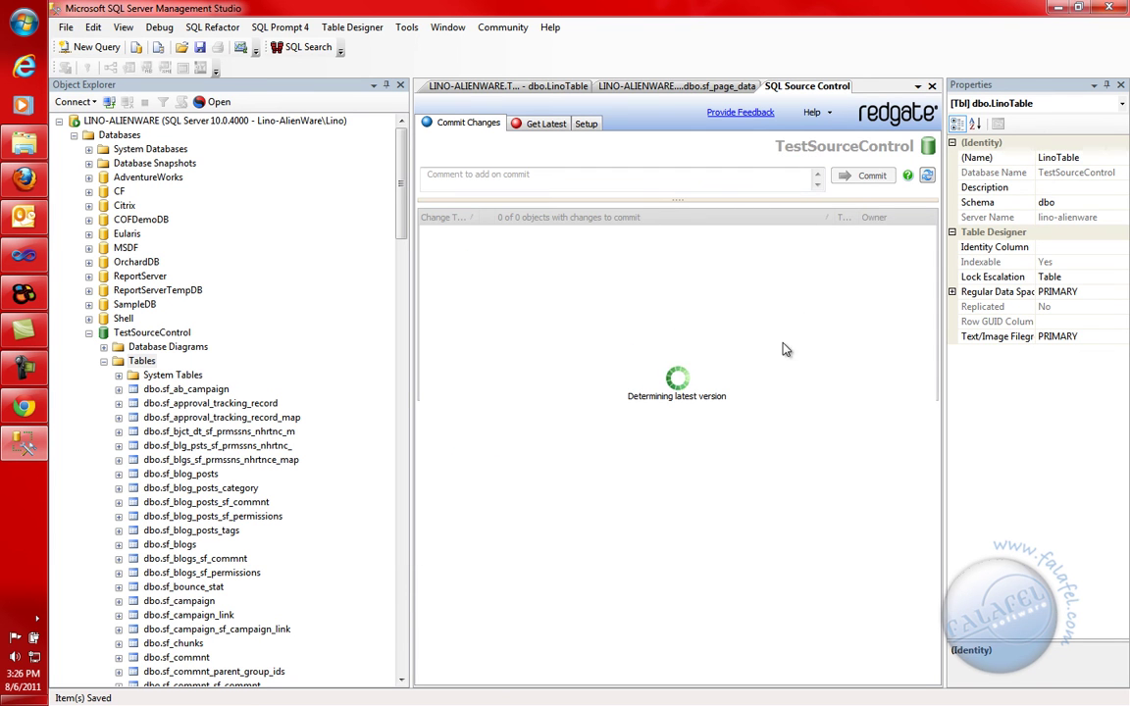